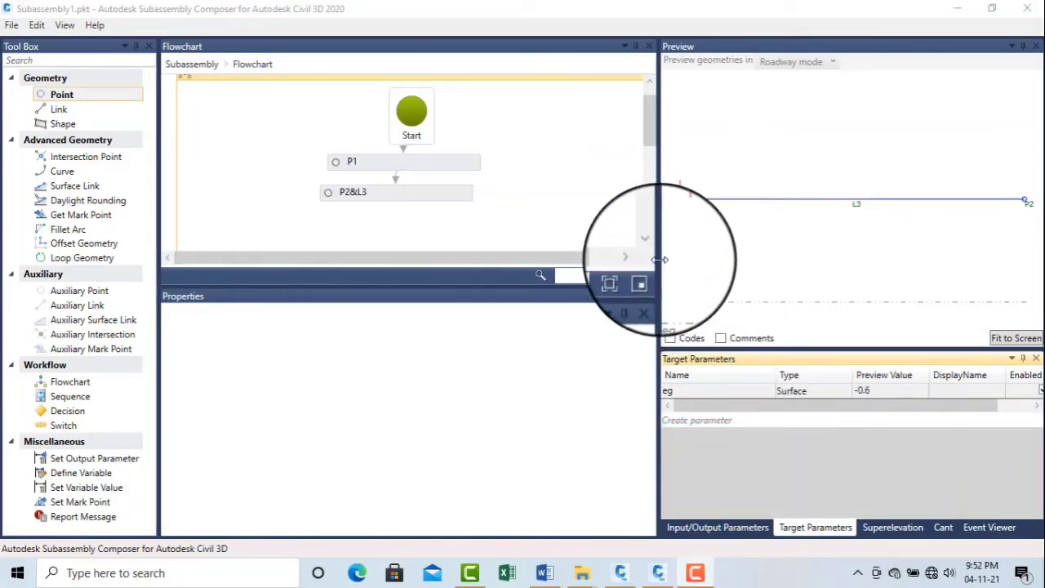
Add point P3 with link L4 from P2 below P2&L3 and set its geometry type to Delta X on Surface.
left_click_drag(655, 257, 630, 257)
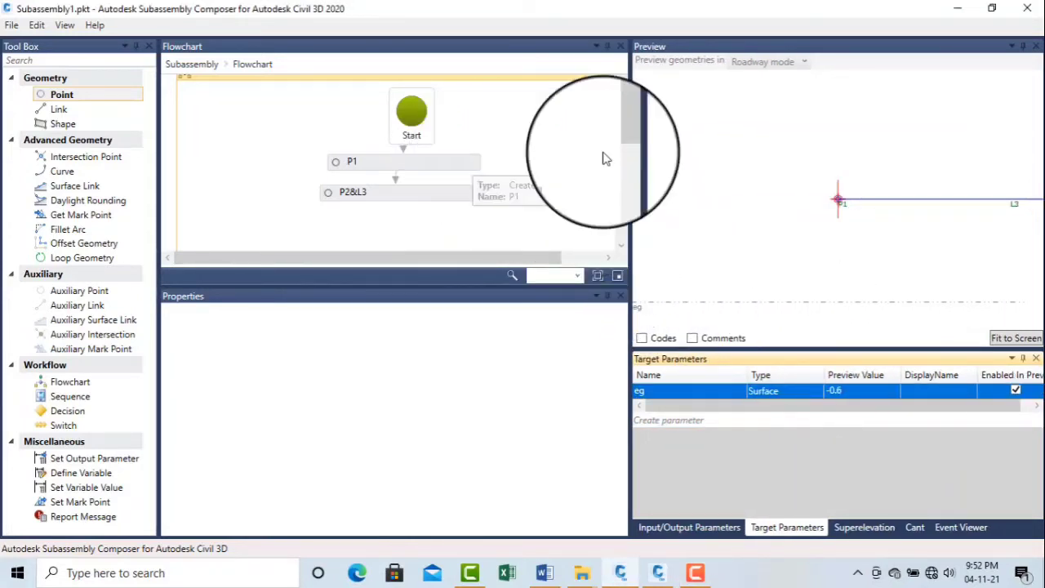
left_click_drag(61, 95, 383, 131)
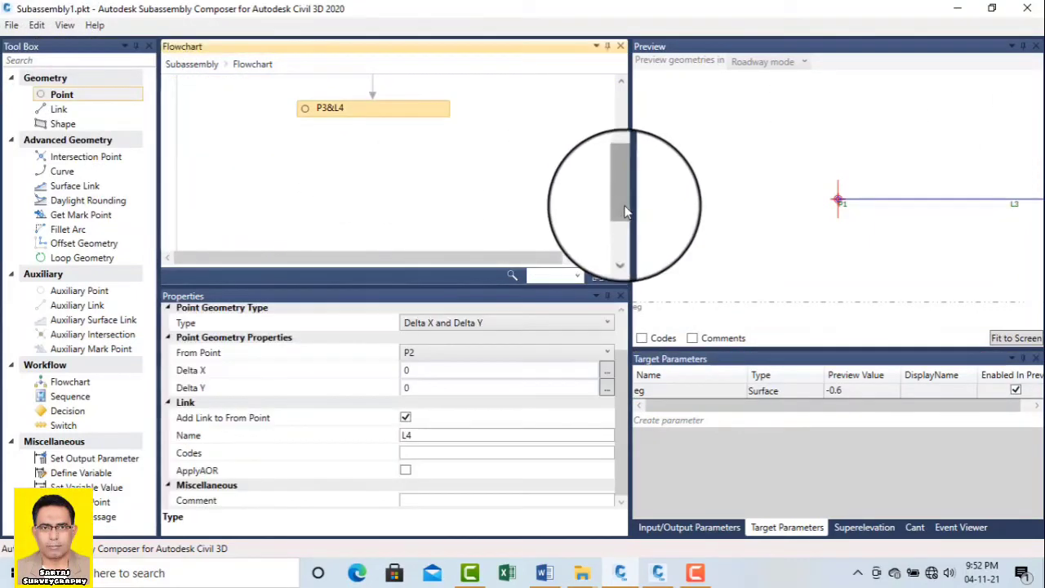
left_click(616, 202)
left_click_drag(616, 201, 617, 148)
left_click_drag(393, 237, 418, 159)
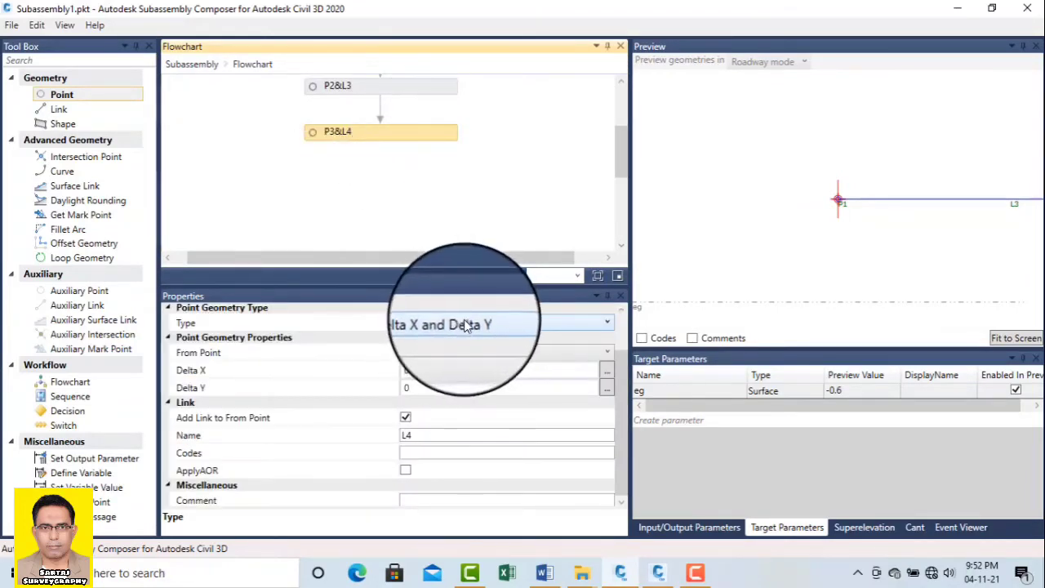
left_click(465, 323)
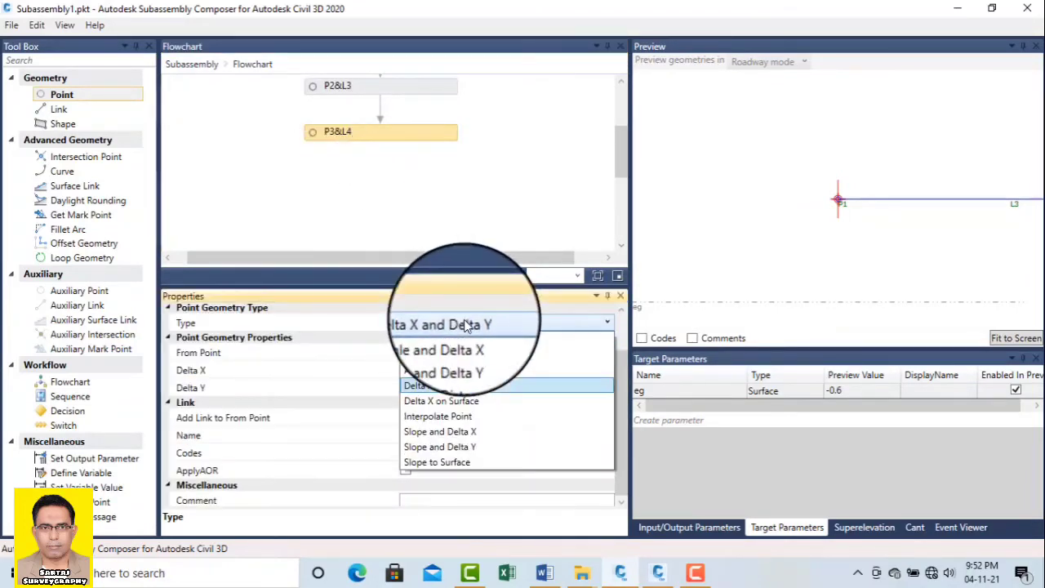
left_click(475, 400)
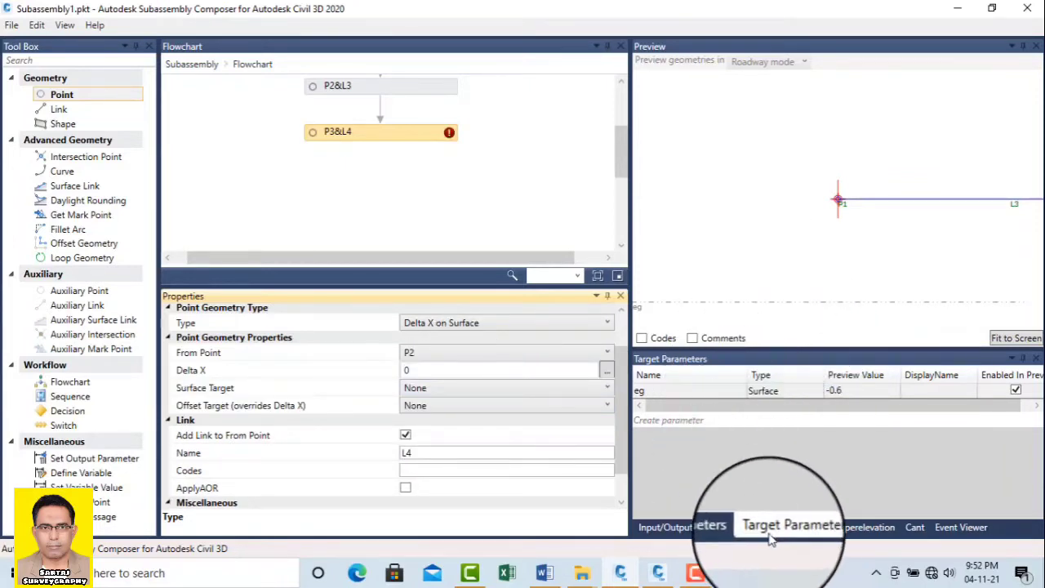
Create a second target parameter of type Elevation and rename the eg surface target to EG.
left_click(671, 419)
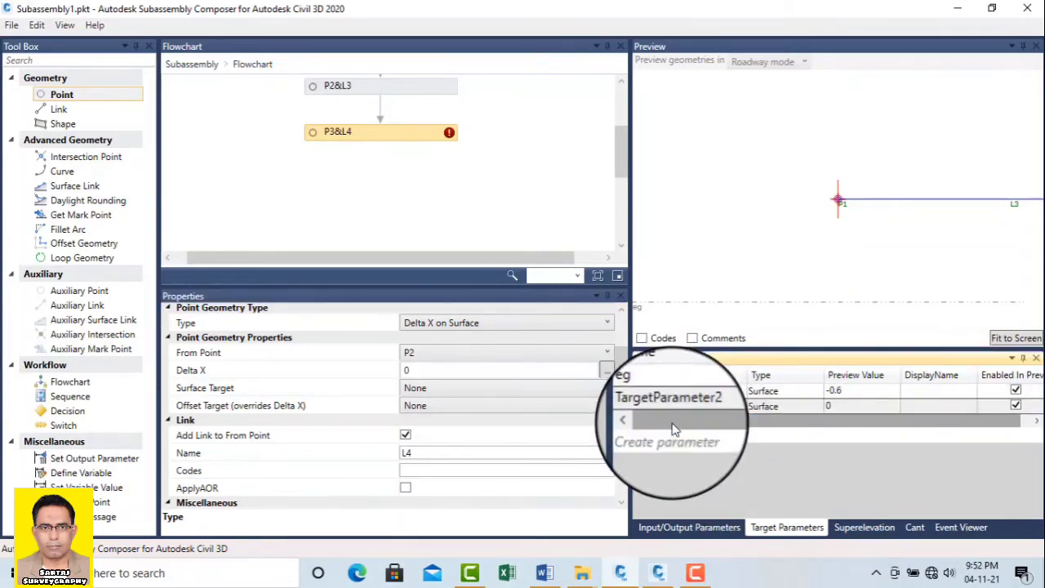
left_click(802, 408)
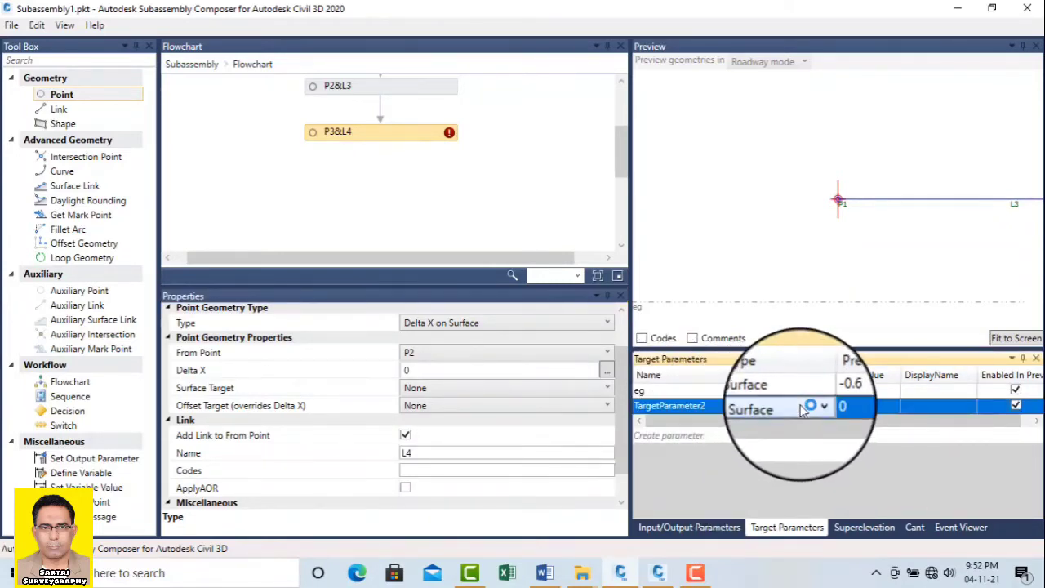
left_click(802, 410)
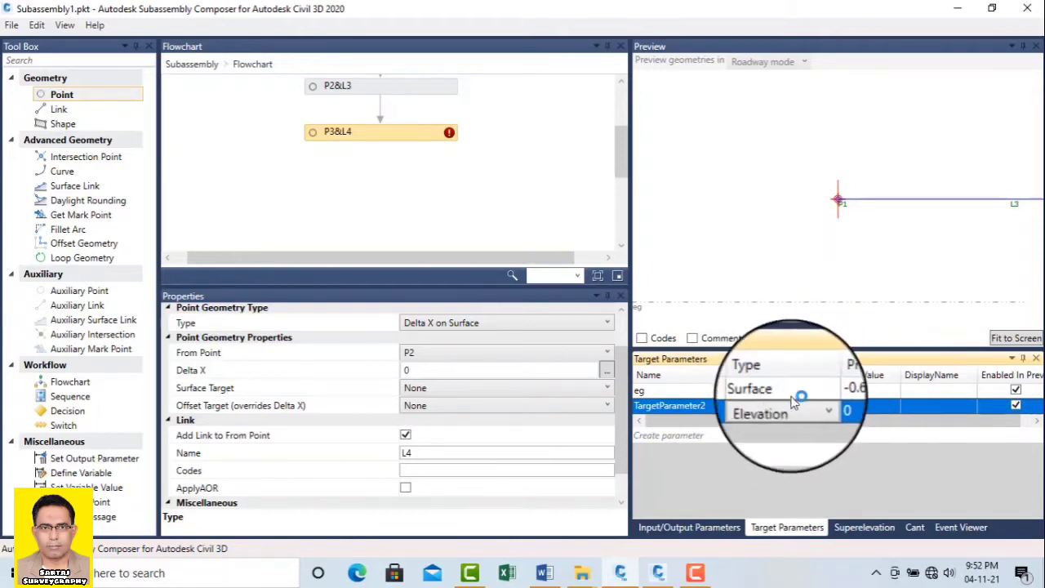
left_click(667, 392)
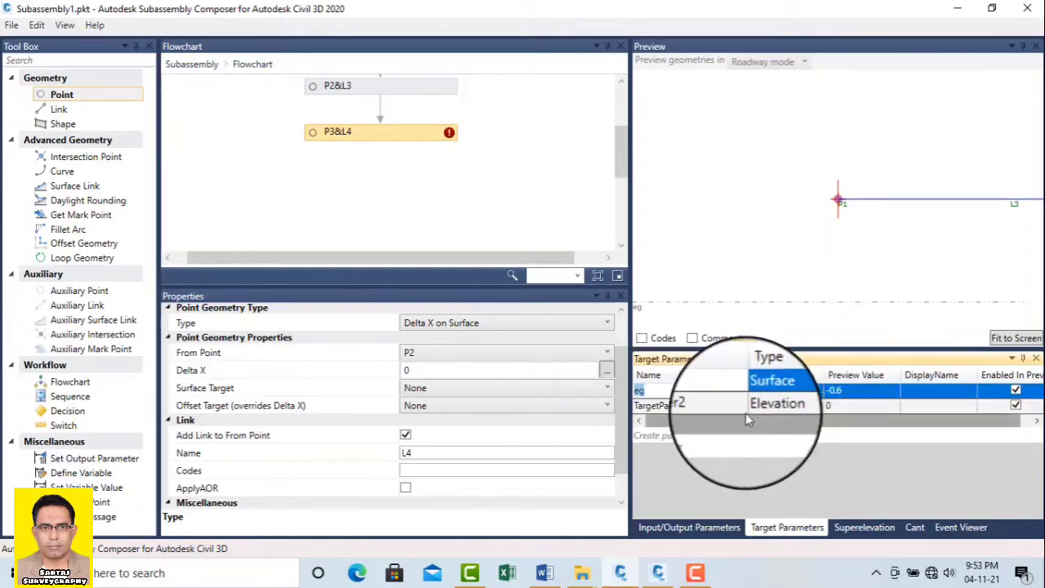
double_click(649, 391)
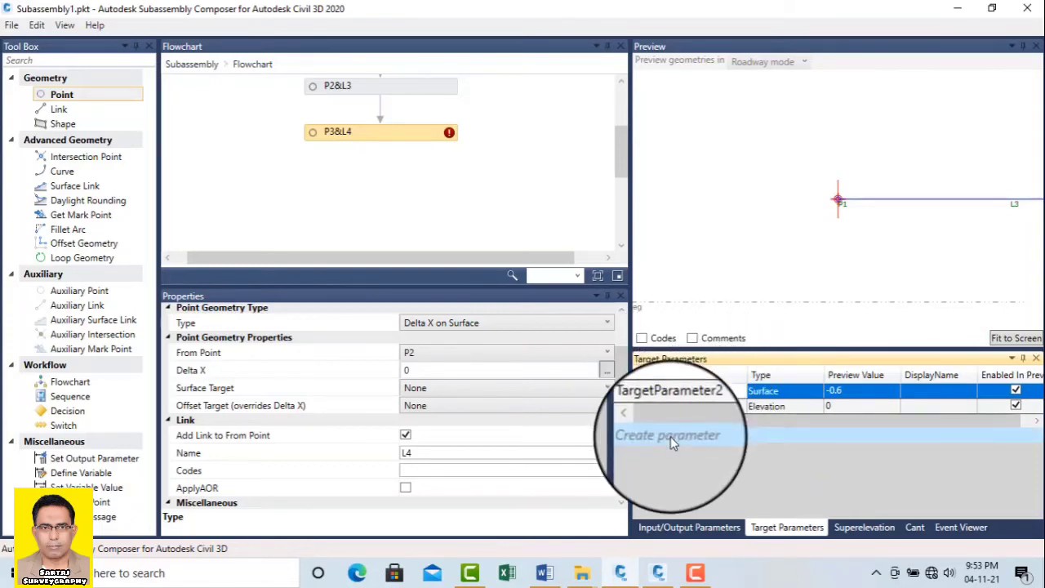
Create another target parameter, setting TargetParameter2's type to Offset and TargetParameter3's type to Elevation.
left_click(671, 442)
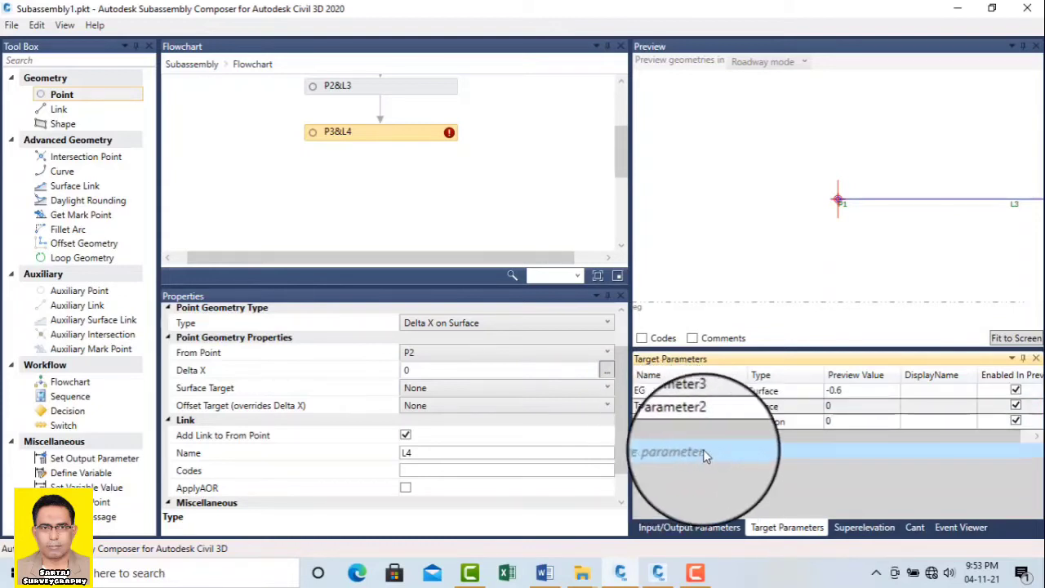
left_click(807, 431)
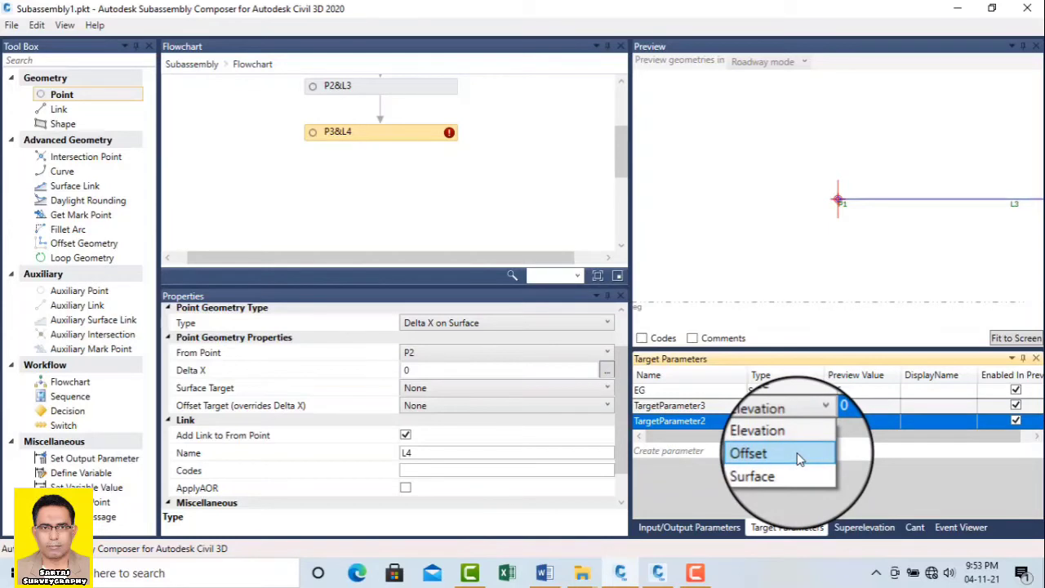
left_click(797, 456)
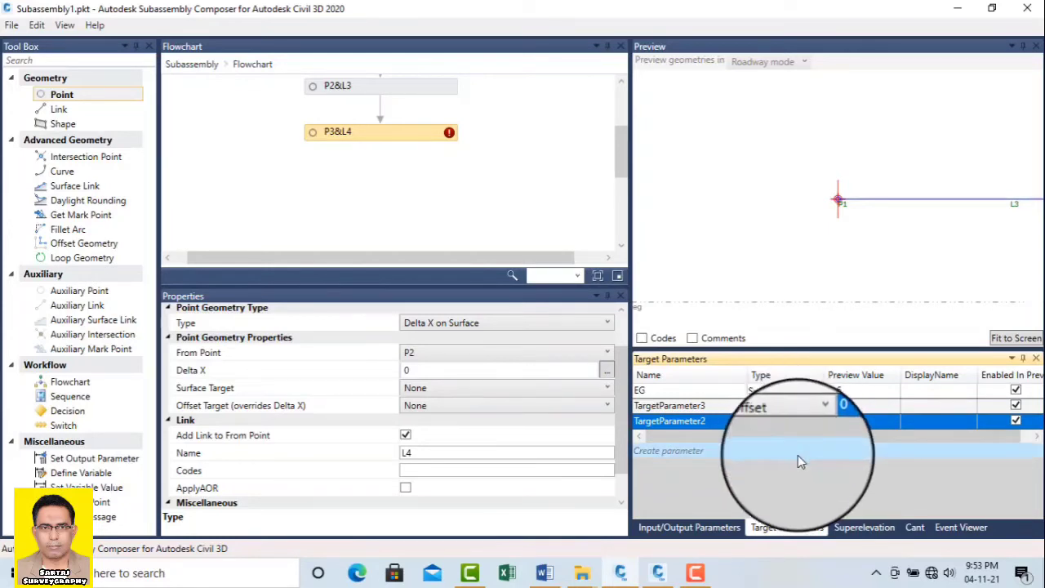
left_click(788, 408)
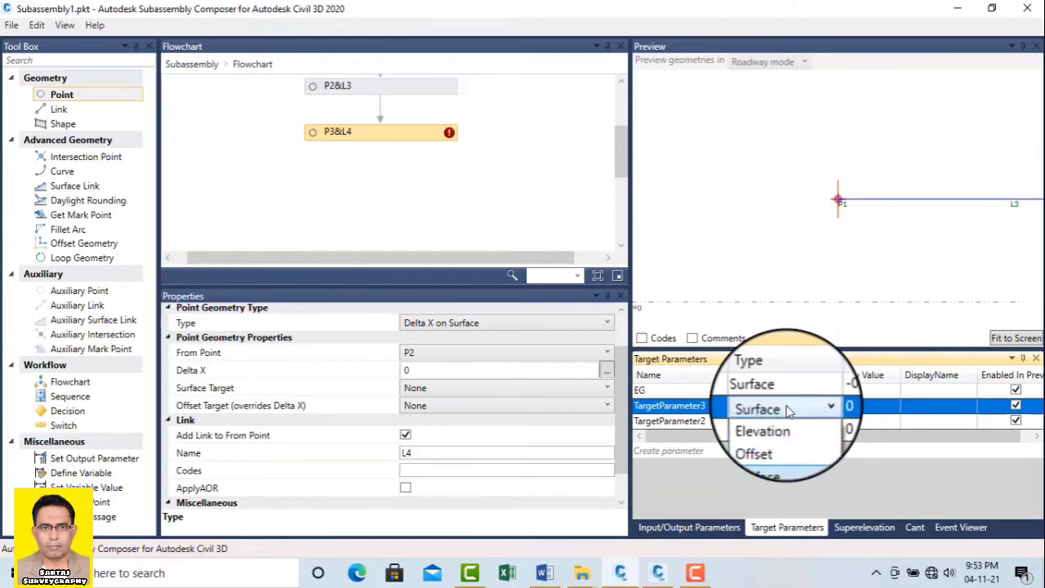
left_click(790, 426)
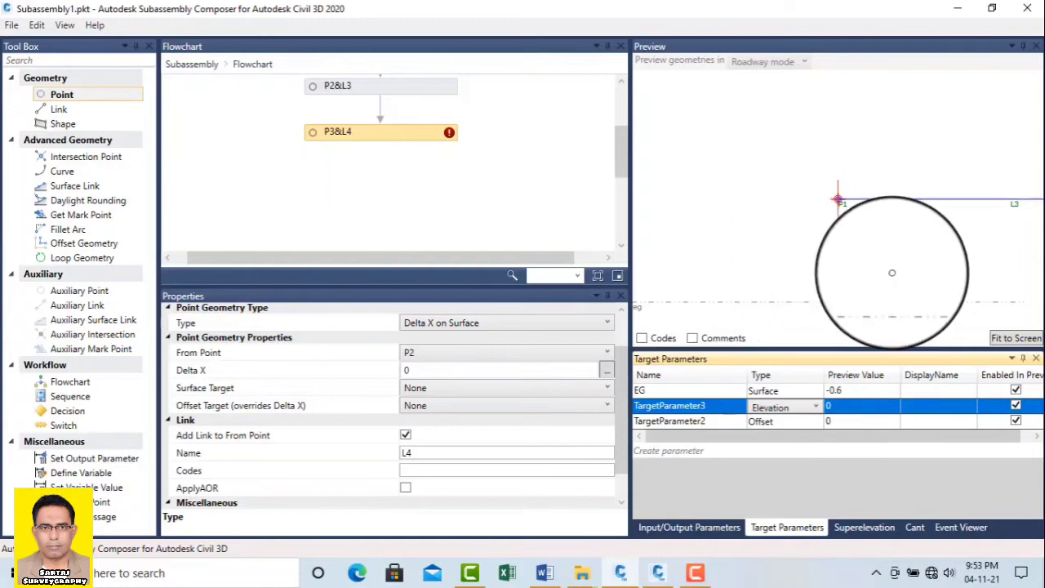
Fit the preview to the screen and give point P3 the surface target EG and a Delta X of 1.
left_click(1014, 342)
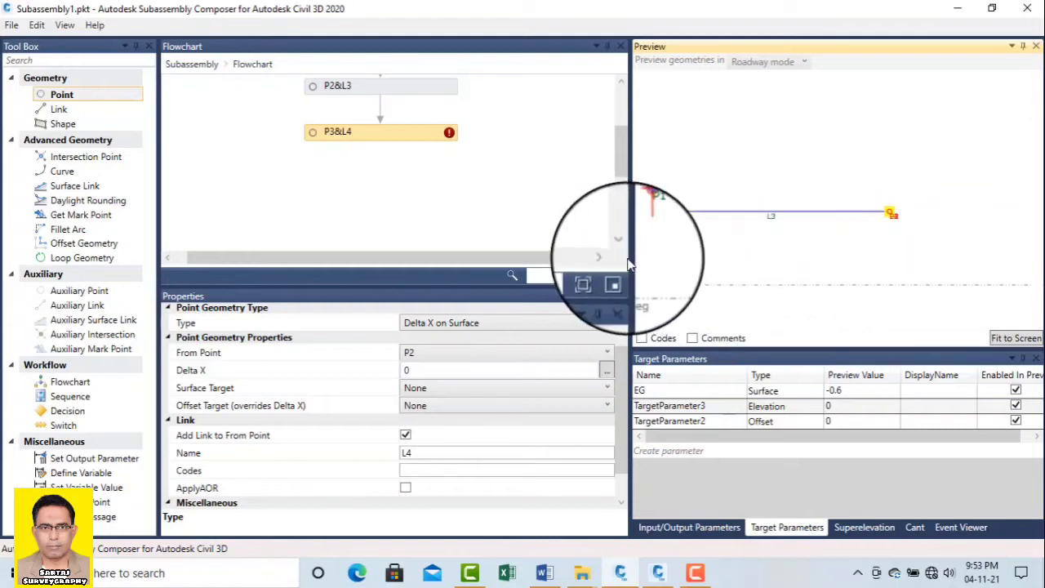
left_click(424, 391)
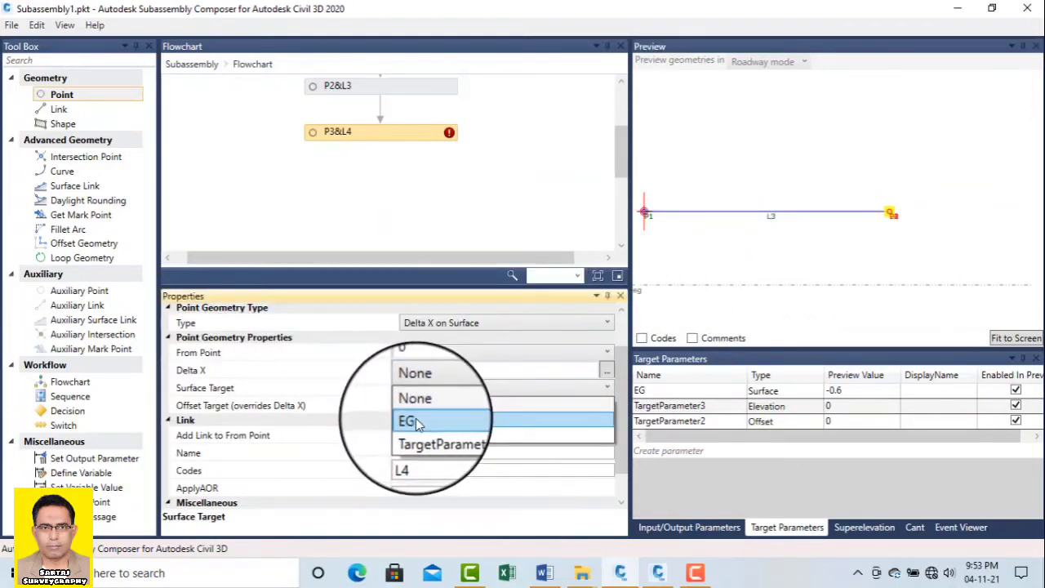
left_click(429, 419)
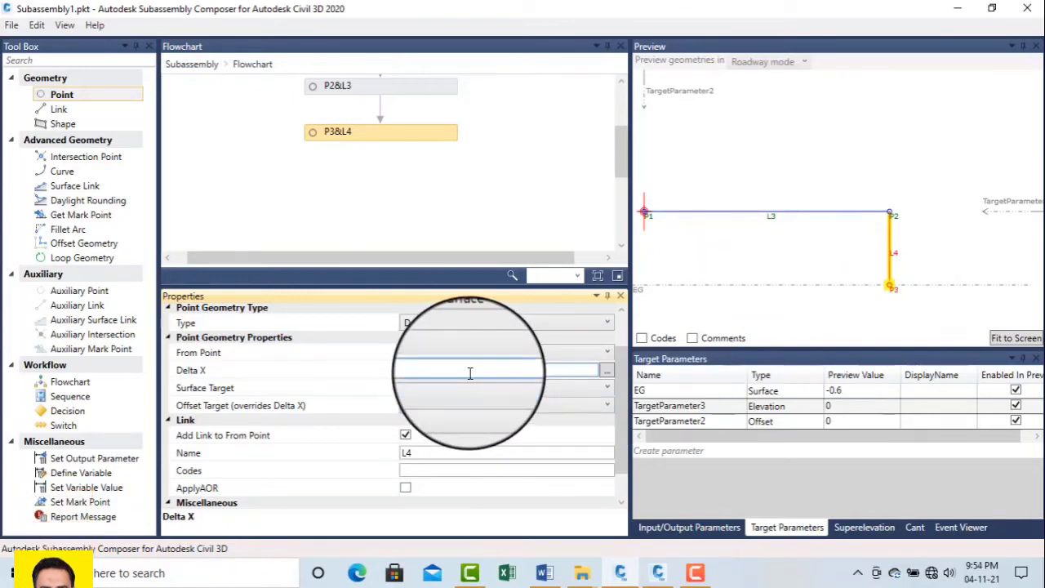
type("1")
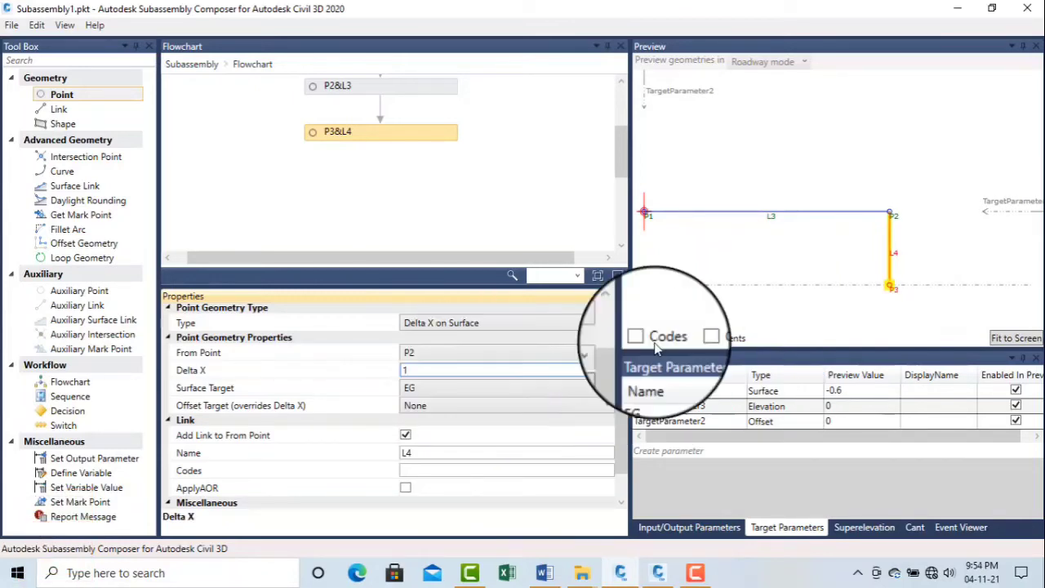
left_click(967, 250)
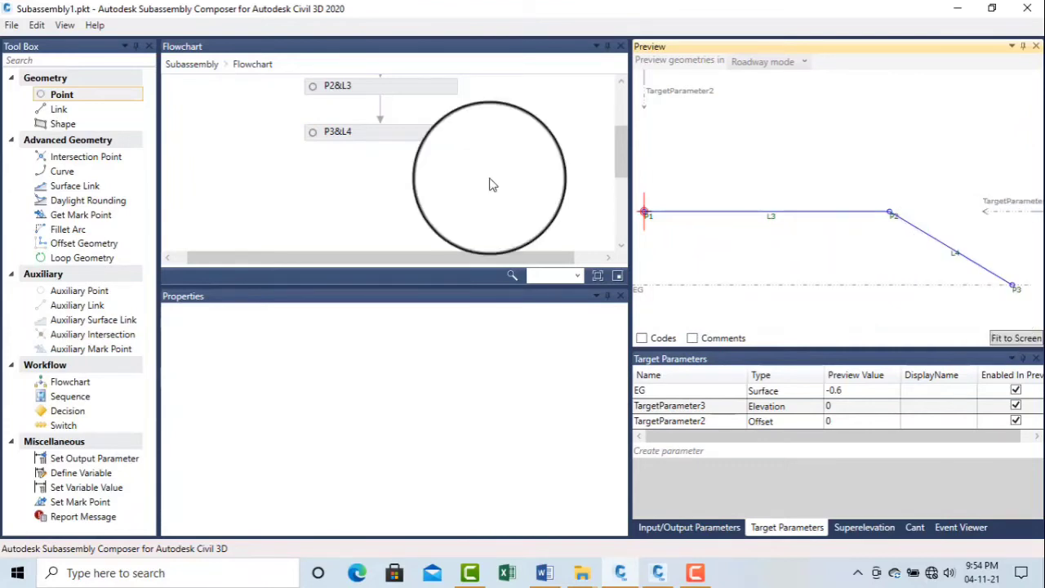
Set point P3's Delta X to -1 to try the link on the opposite side.
left_click(385, 131)
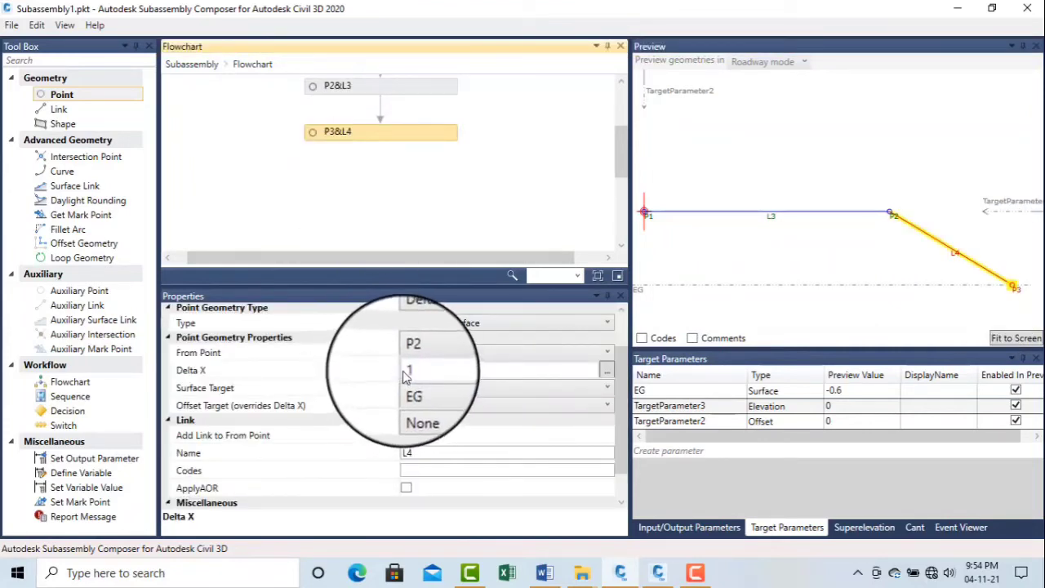
left_click(408, 370)
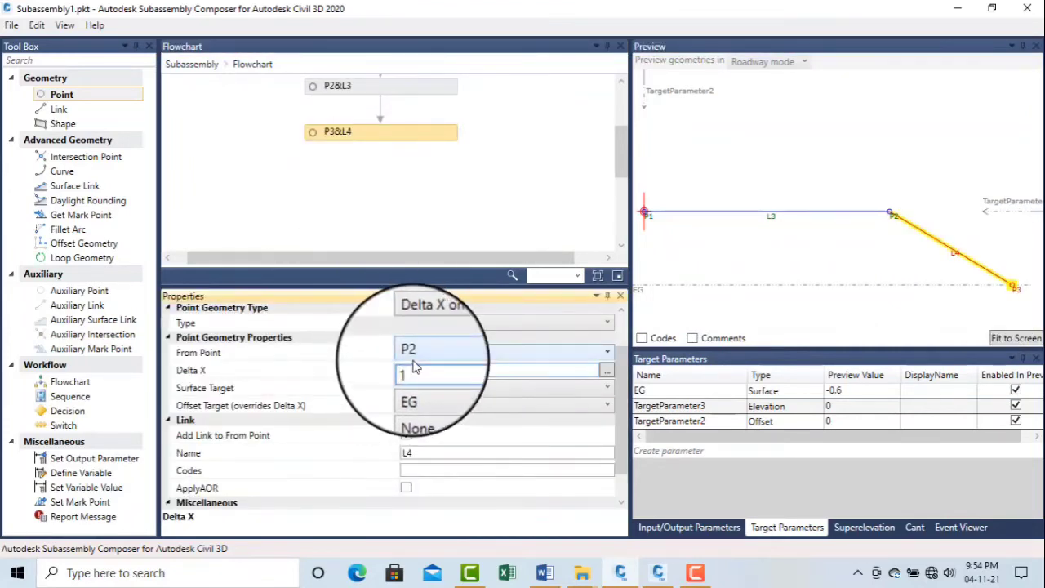
left_click(910, 211)
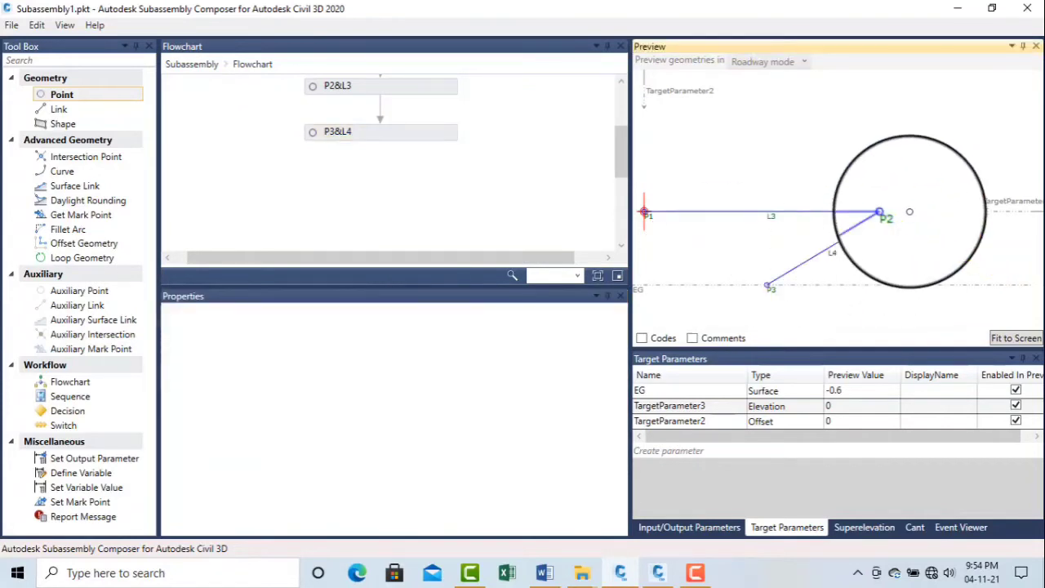
Set point P3's Delta X back to 1 and fit the preview to the screen.
left_click(424, 144)
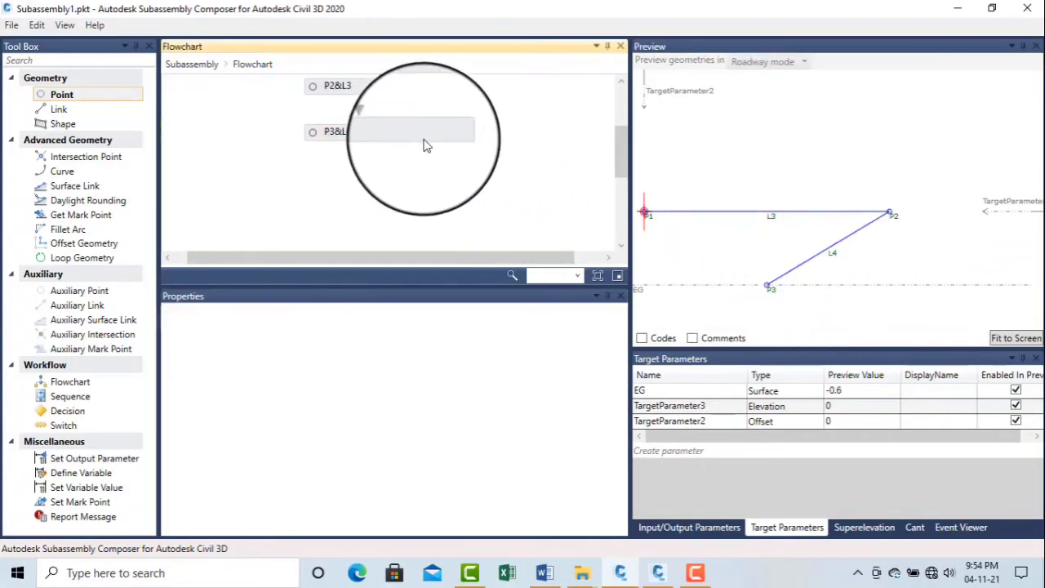
left_click(422, 144)
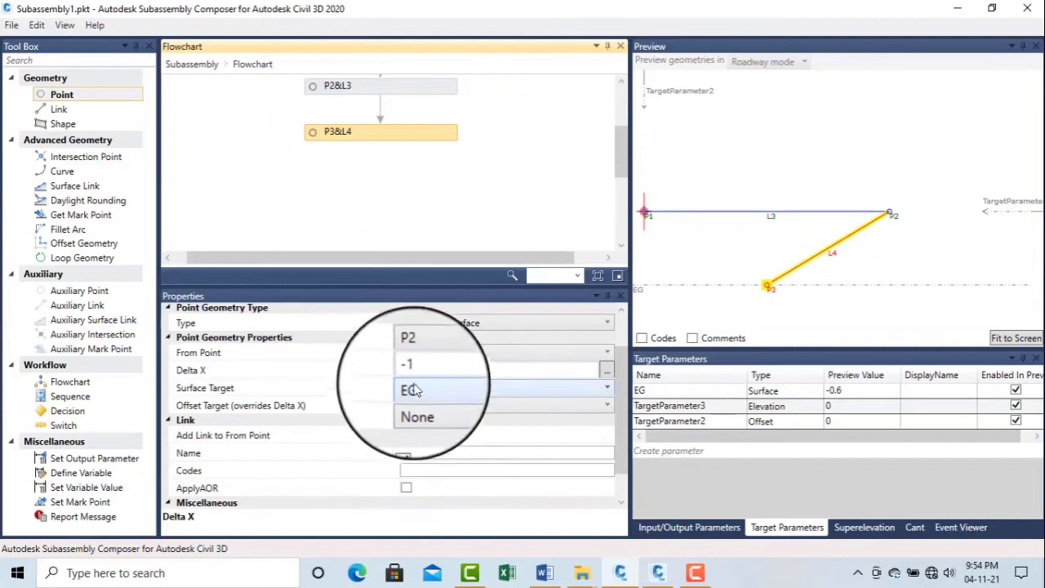
left_click(420, 370)
left_click_drag(419, 370, 383, 366)
type("1")
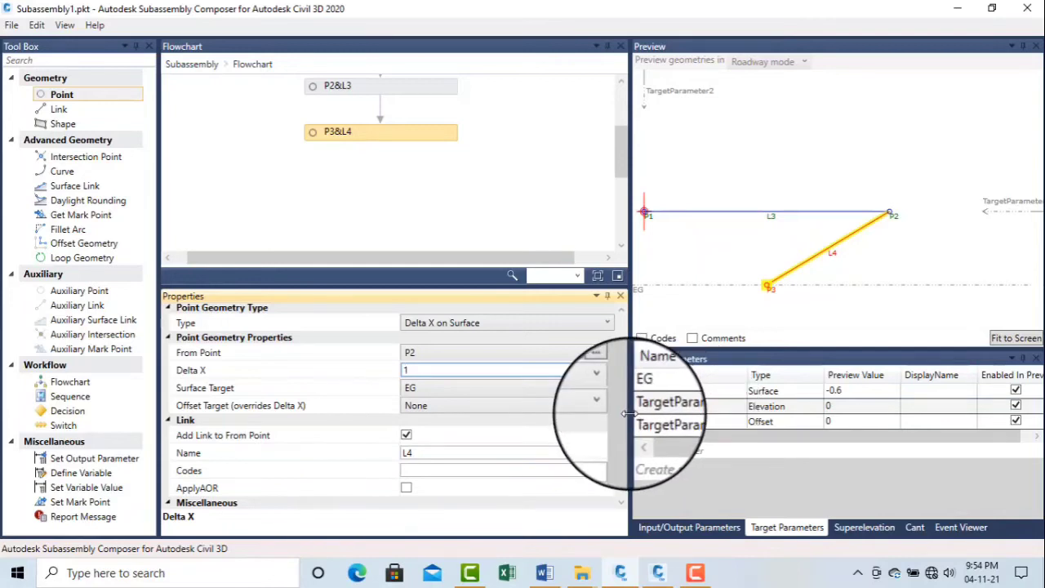
left_click_drag(630, 414, 621, 354)
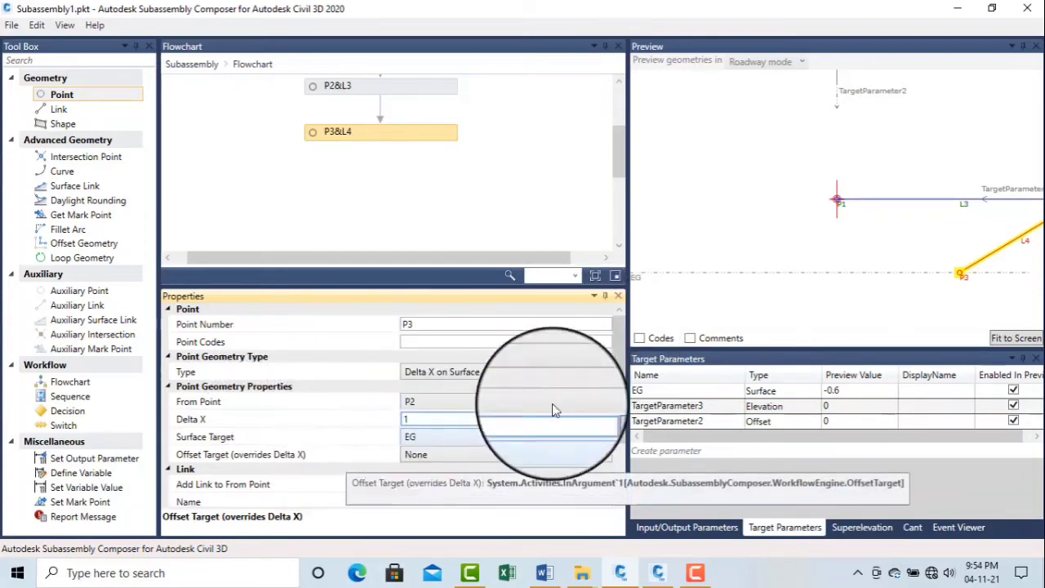
left_click(759, 280)
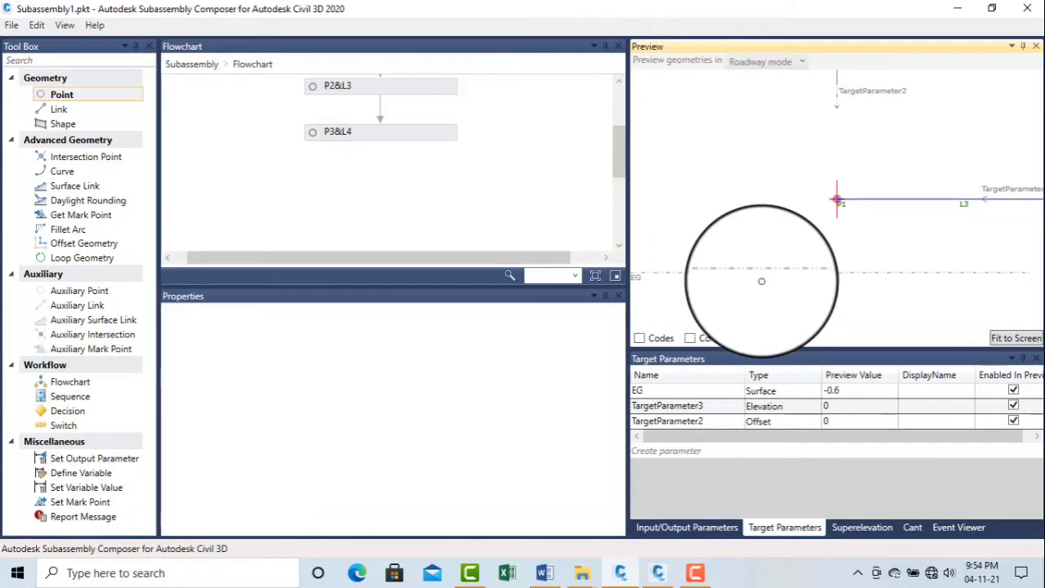
left_click(1015, 337)
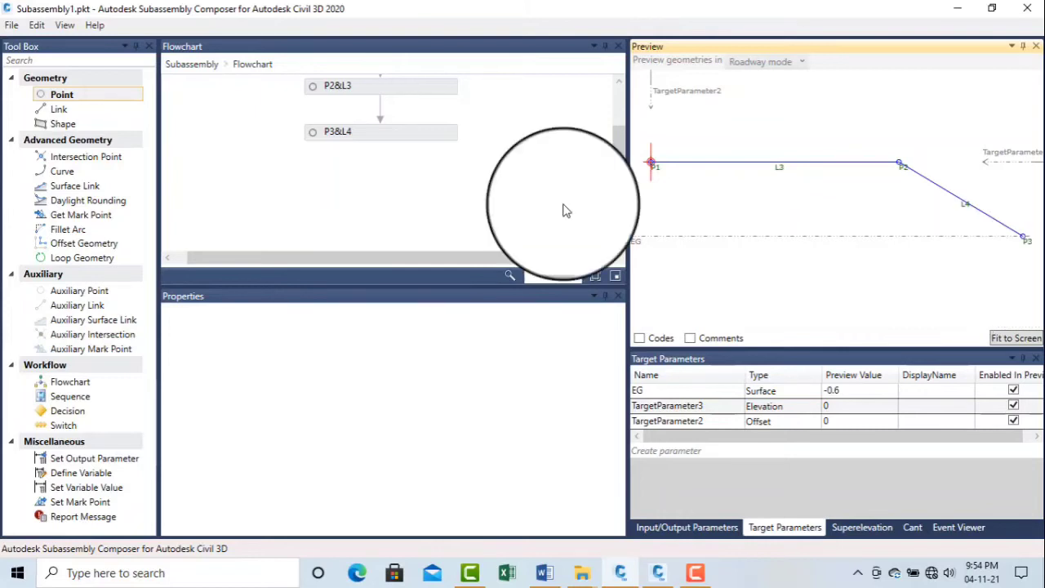
Add point P4 with link L5 below P3&L4 and set its geometry type to Interpolate Point.
left_click(400, 130)
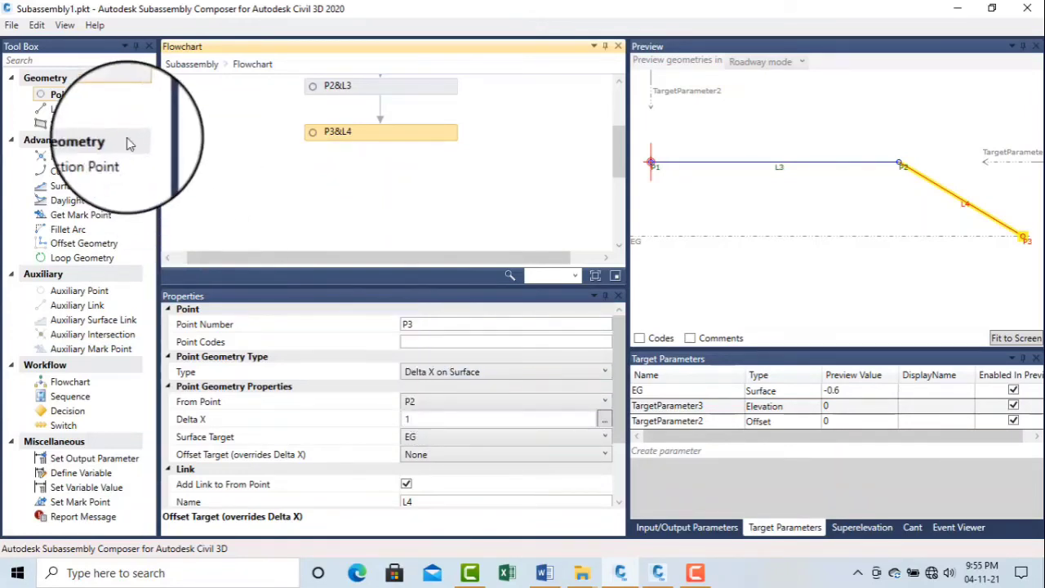
left_click_drag(82, 92, 413, 224)
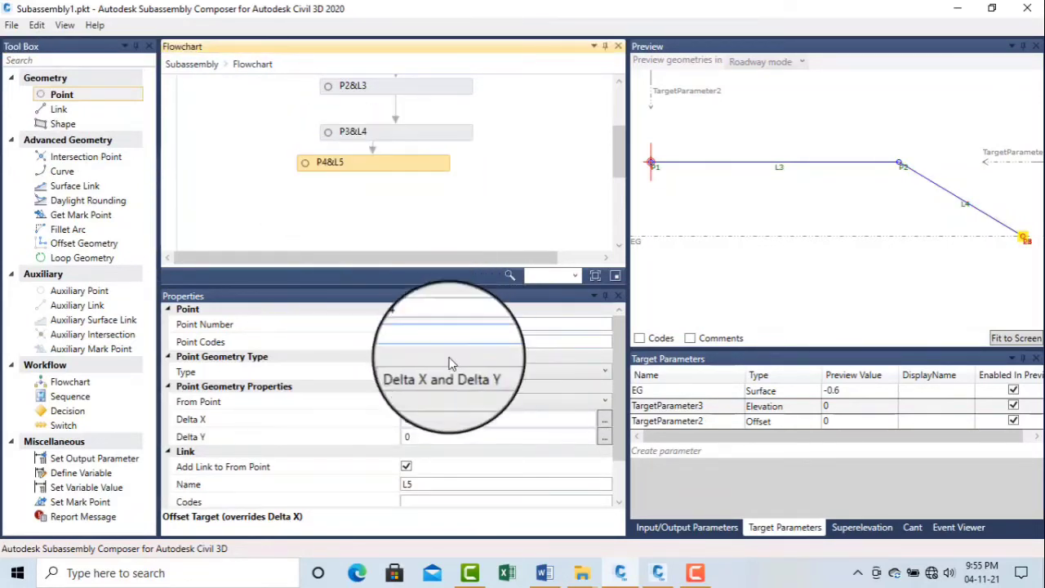
left_click(472, 371)
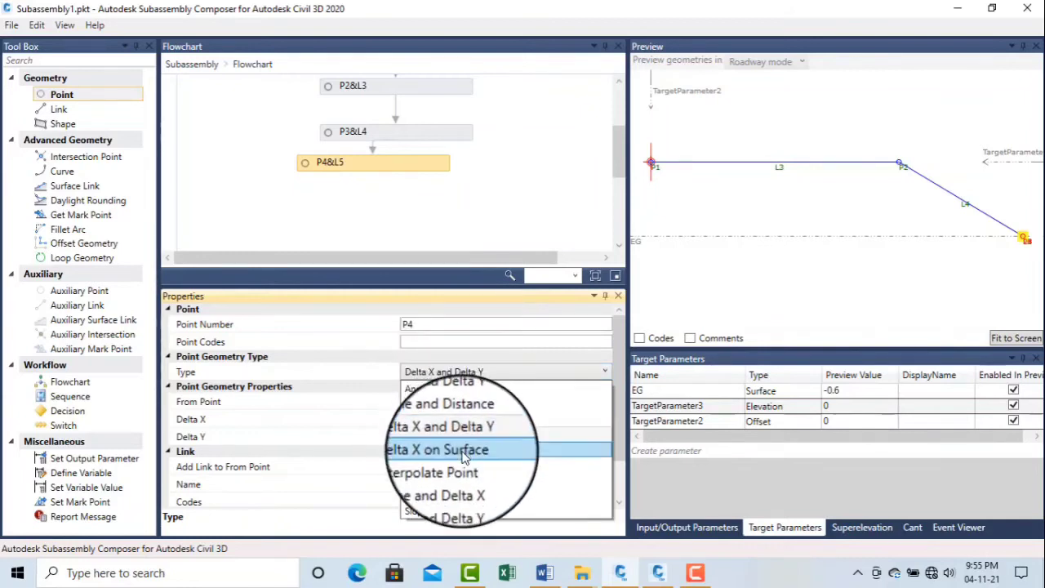
left_click(478, 464)
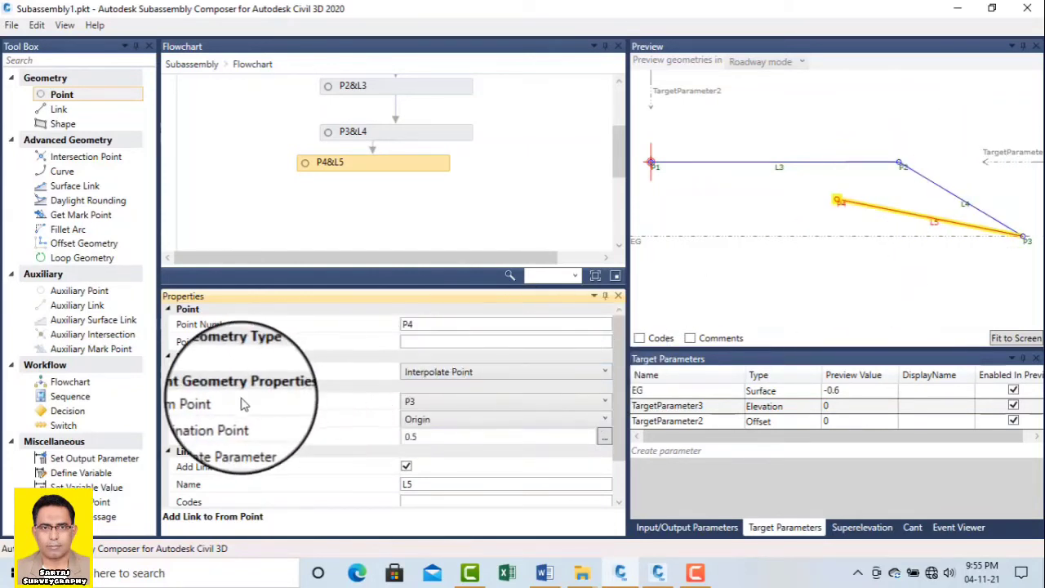
Interpolate point P4 from P3 to destination point P2 and remove its link to the from point.
left_click(428, 413)
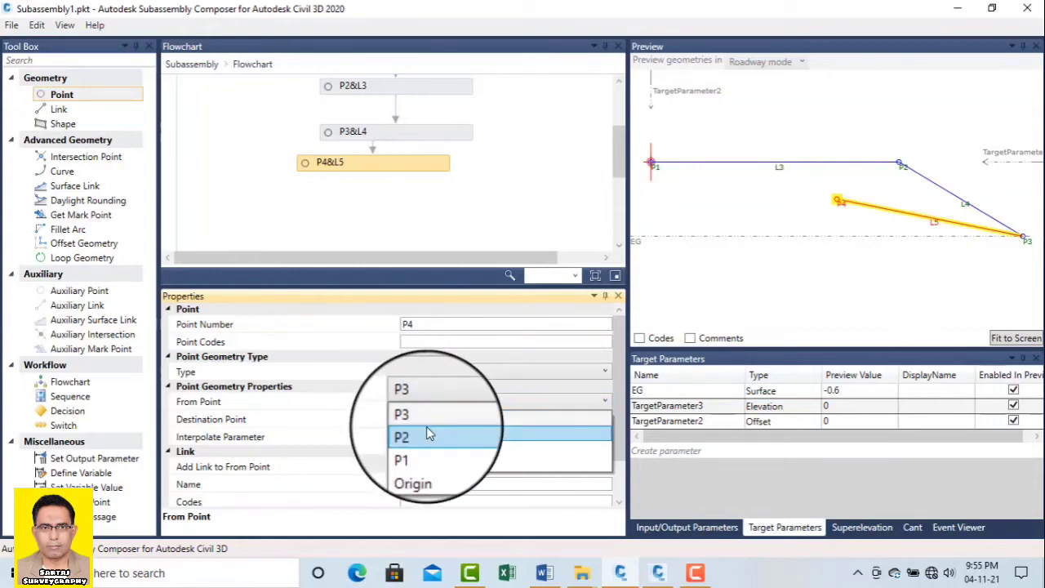
left_click(427, 417)
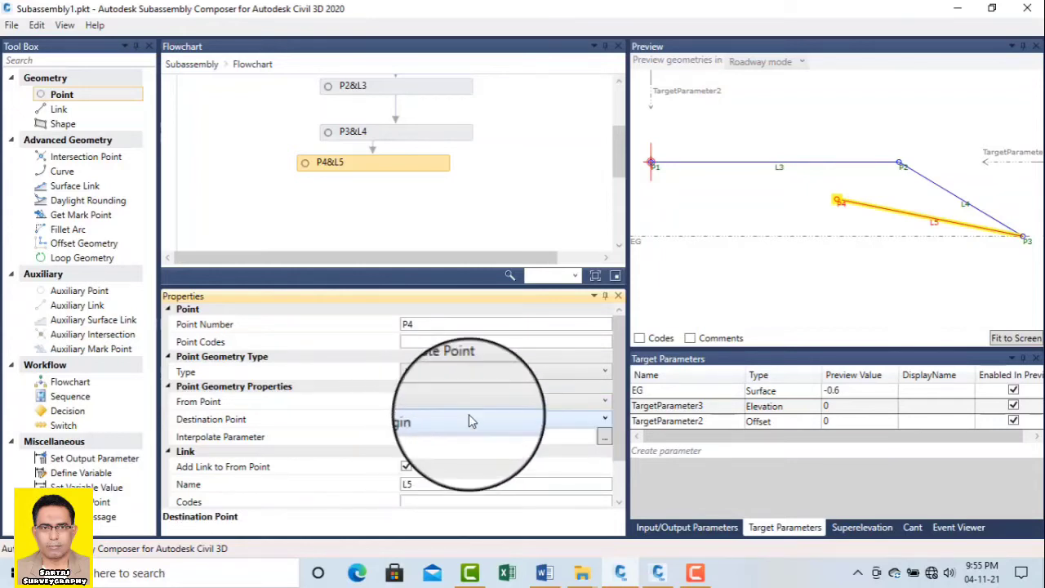
left_click(427, 419)
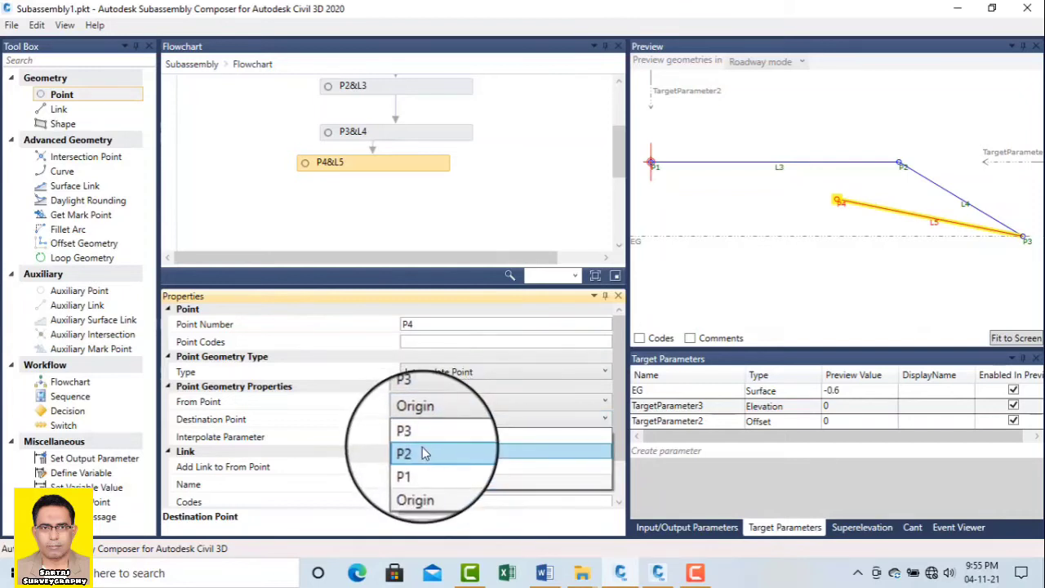
left_click(424, 454)
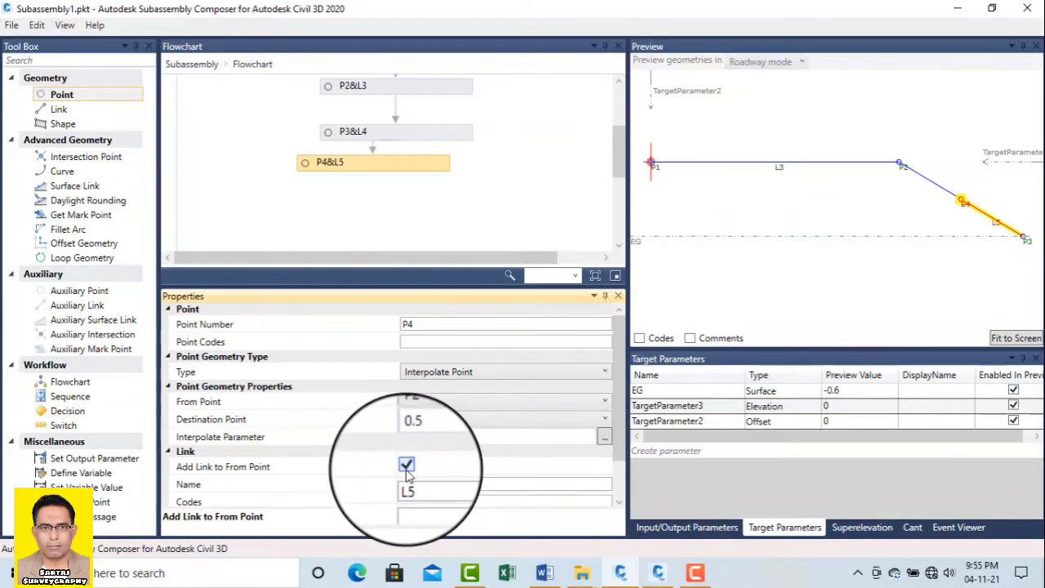
left_click(405, 466)
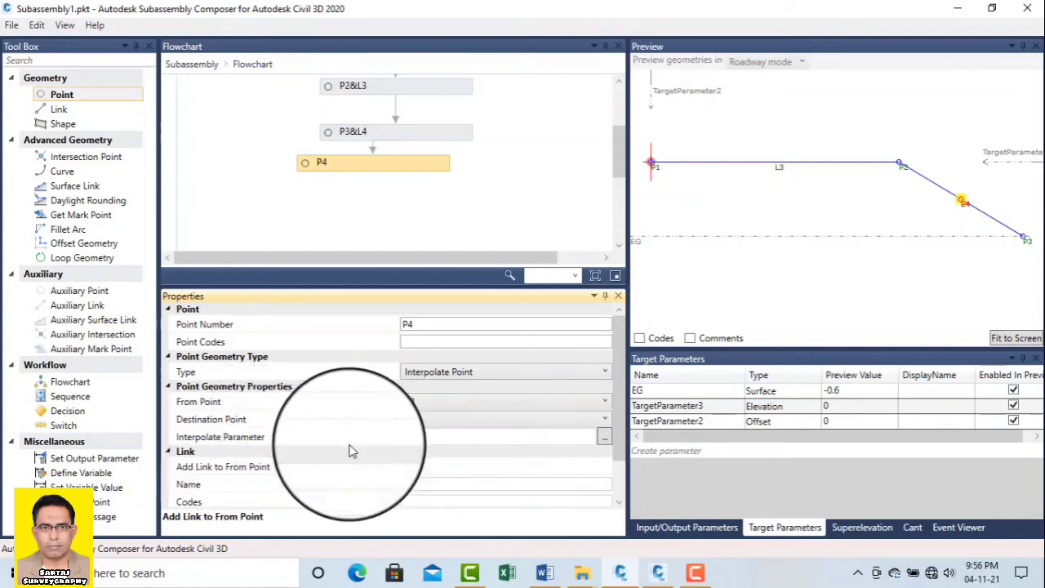
Set point P4's interpolate parameter to 0.6.
left_click_drag(425, 438, 386, 442)
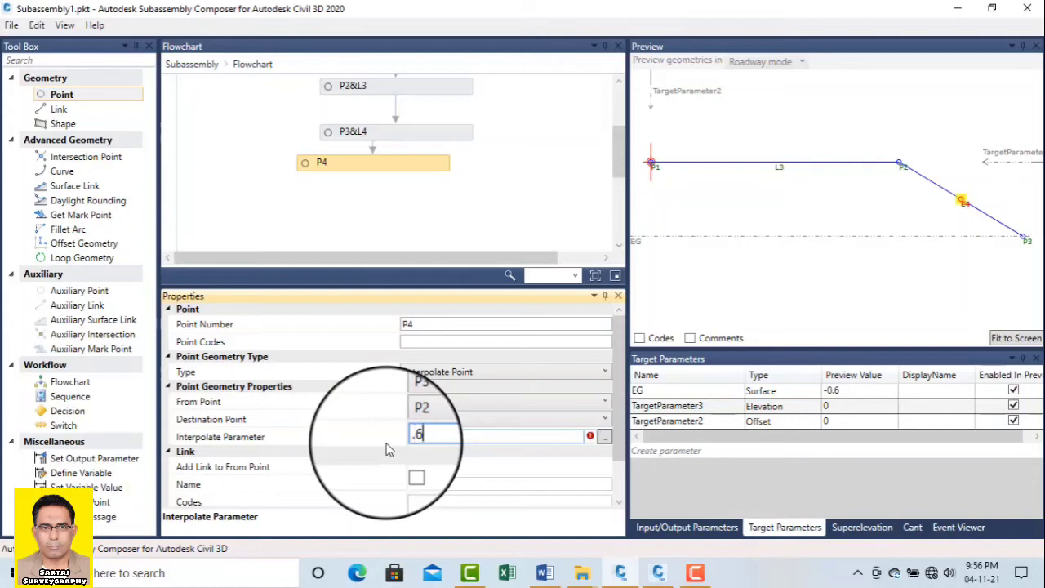
type(".6")
left_click(770, 275)
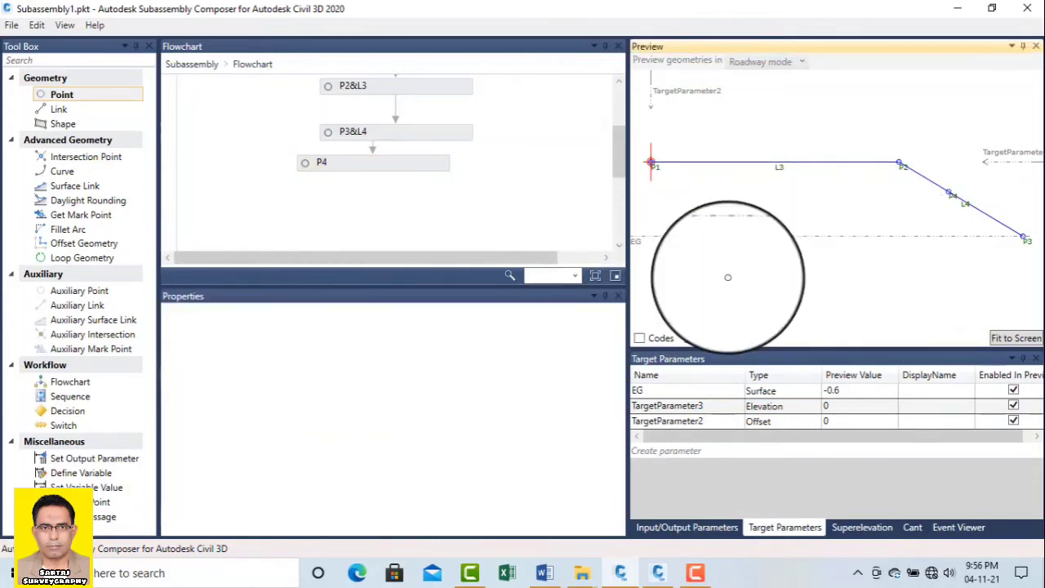
left_click(365, 167)
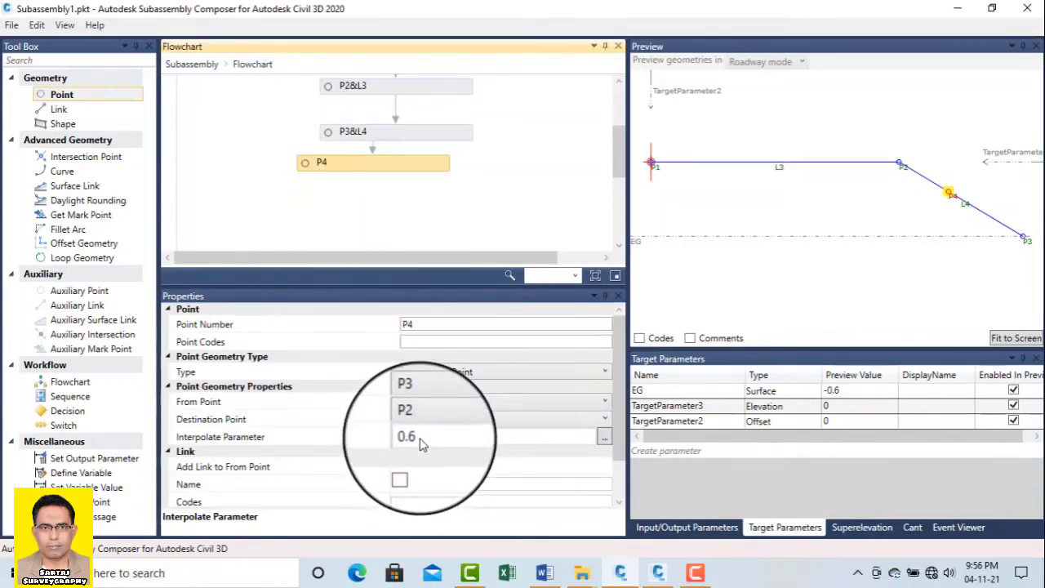
Set point P4's interpolate parameter to 0.1 to try a position close to P3.
left_click_drag(421, 437, 375, 437)
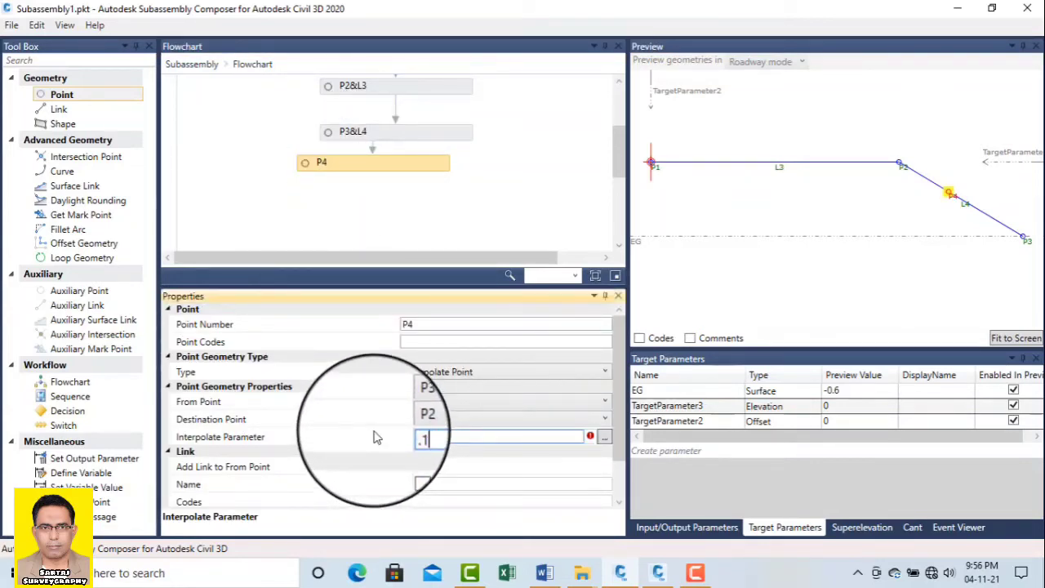
type(".1")
left_click(865, 298)
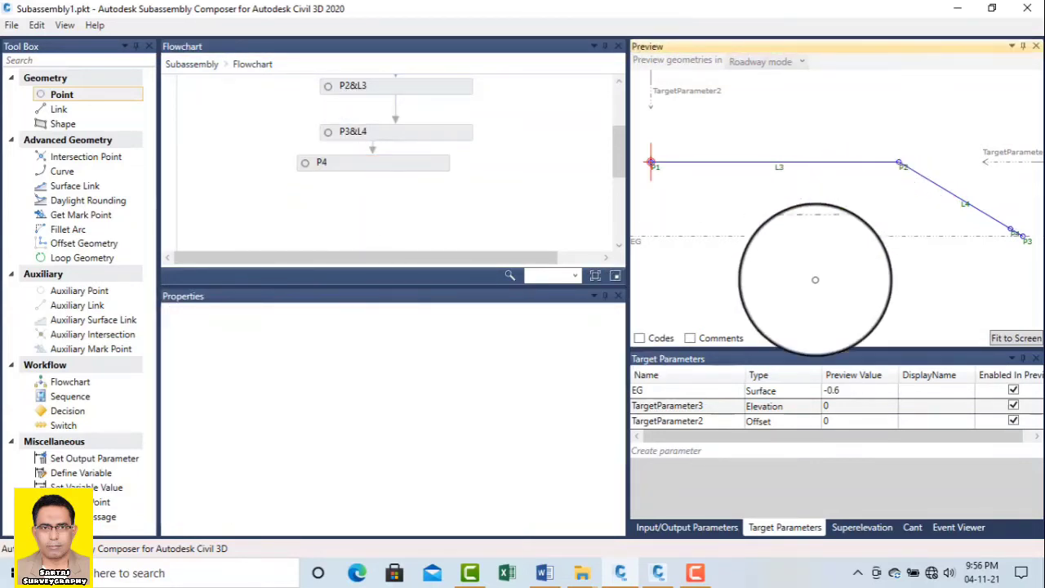
left_click(387, 163)
Set point P4's interpolate parameter to 0.7.
left_click(422, 438)
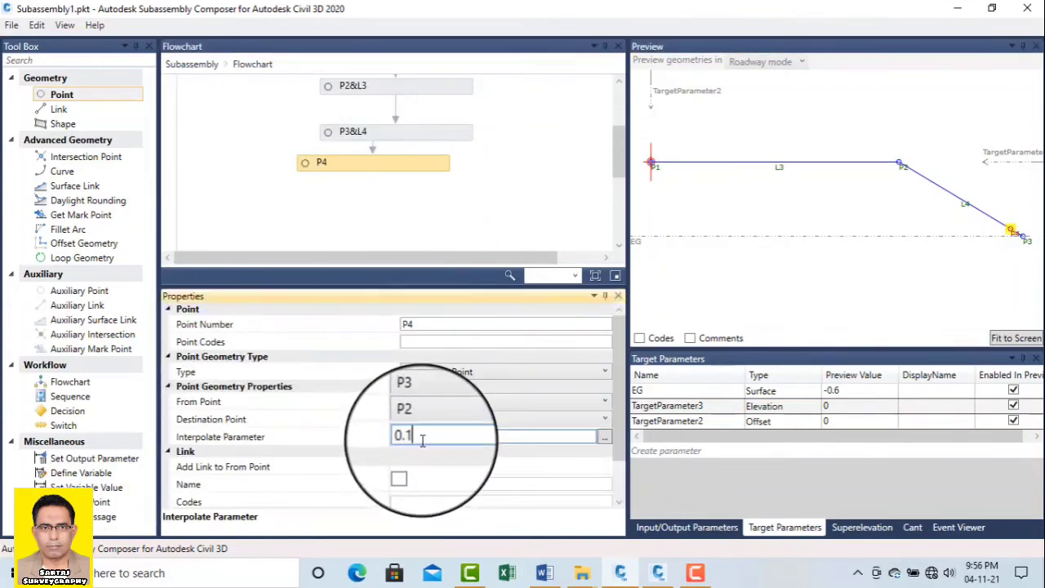
left_click_drag(422, 437, 385, 434)
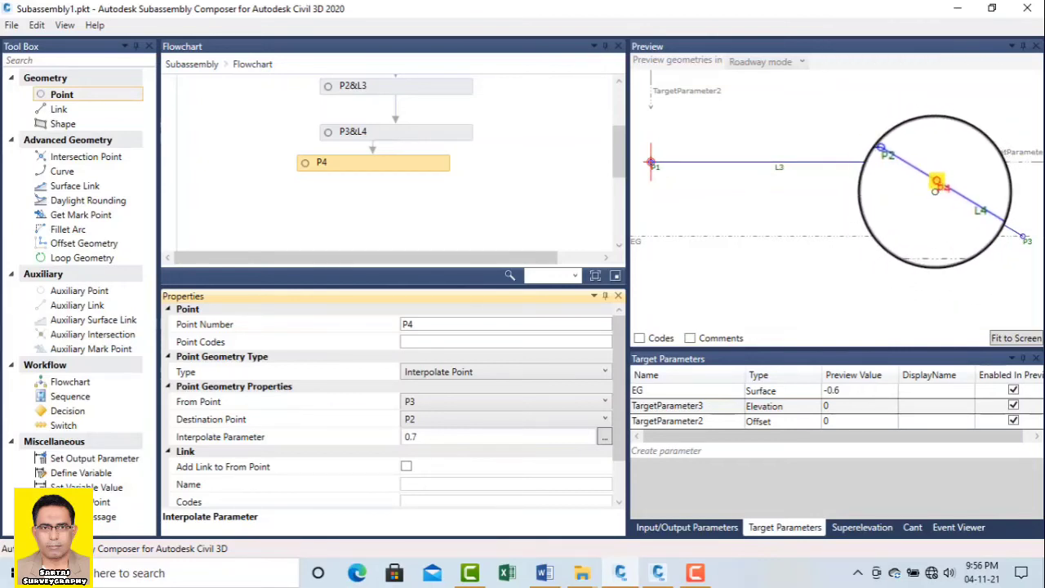
left_click(696, 575)
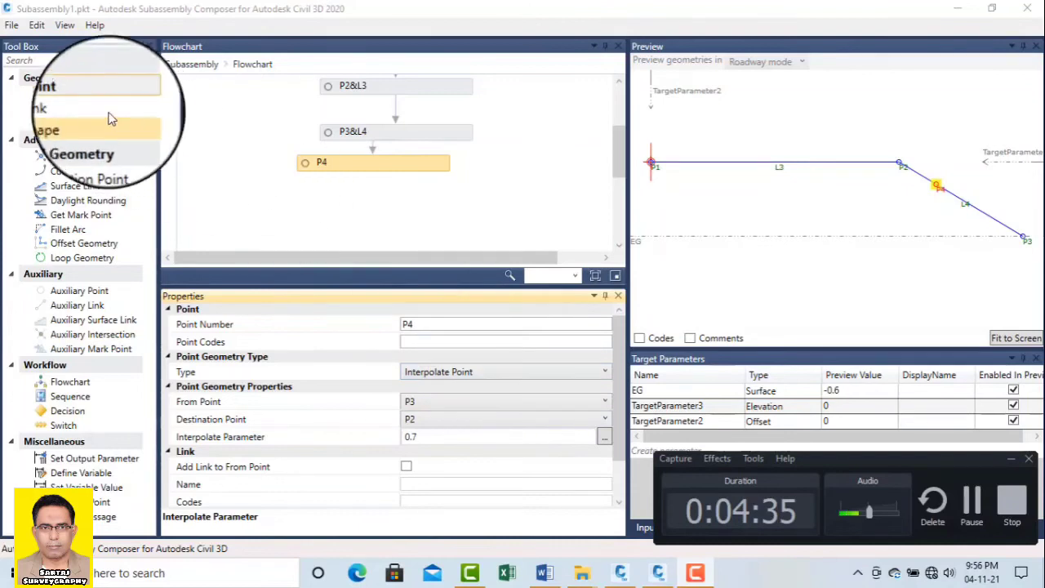
Add point P5 with link L5 below P4 and set its geometry type to Slope to Surface.
left_click_drag(93, 100, 346, 189)
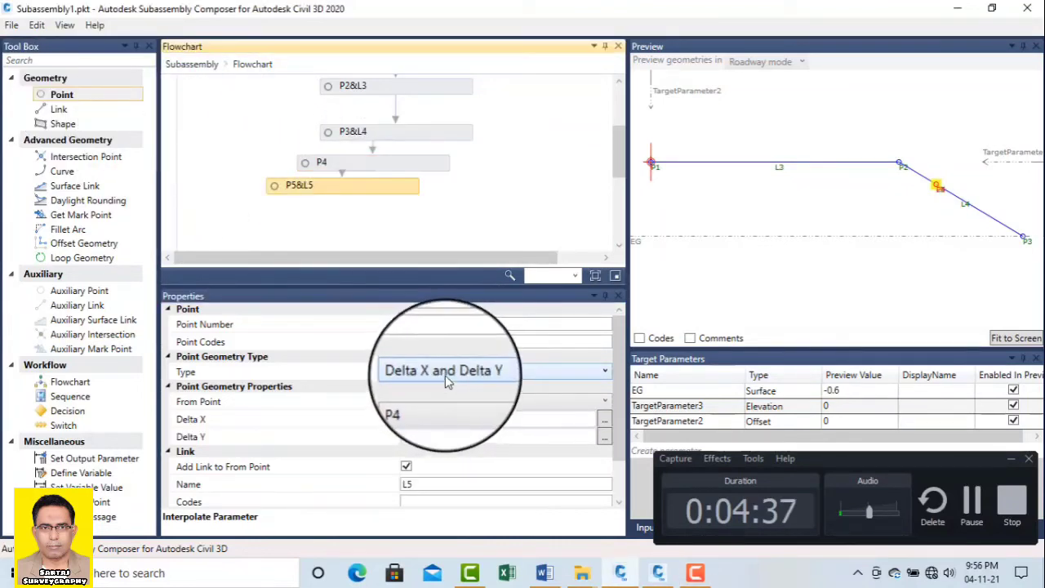
left_click(531, 373)
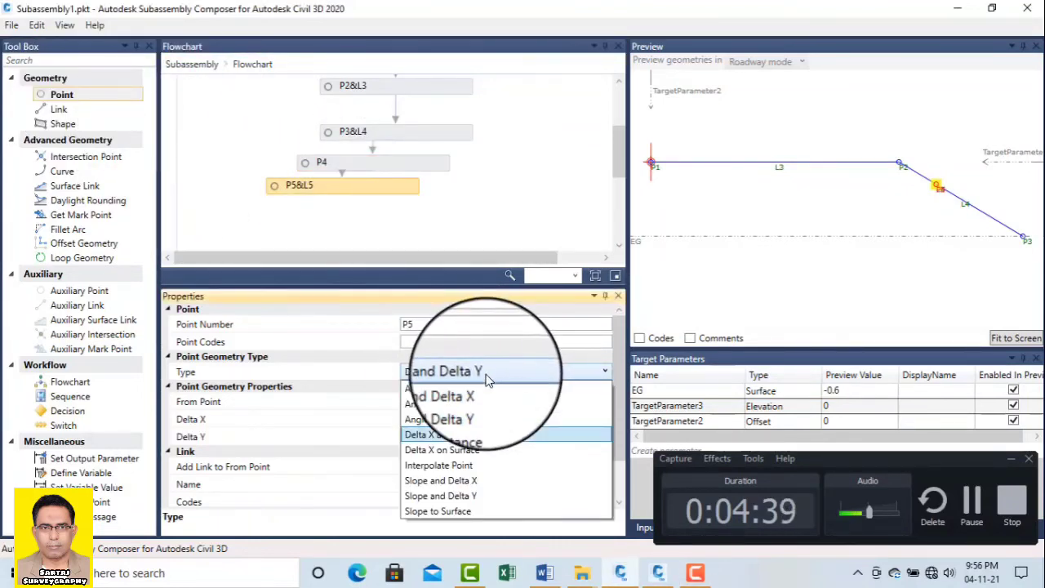
left_click(475, 512)
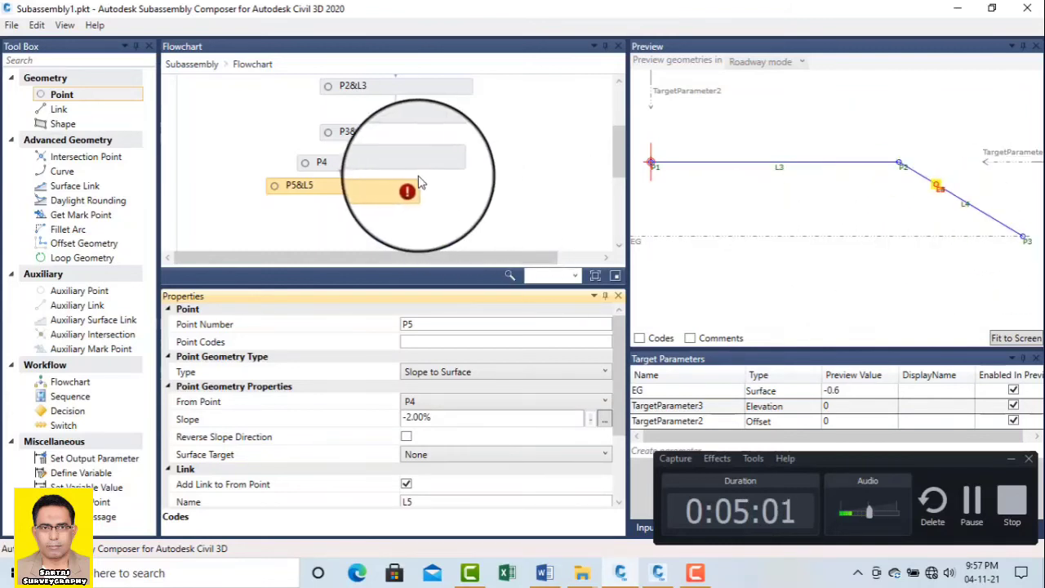
Delete the P5&L5 and P4 elements from the flowchart.
left_click(385, 190)
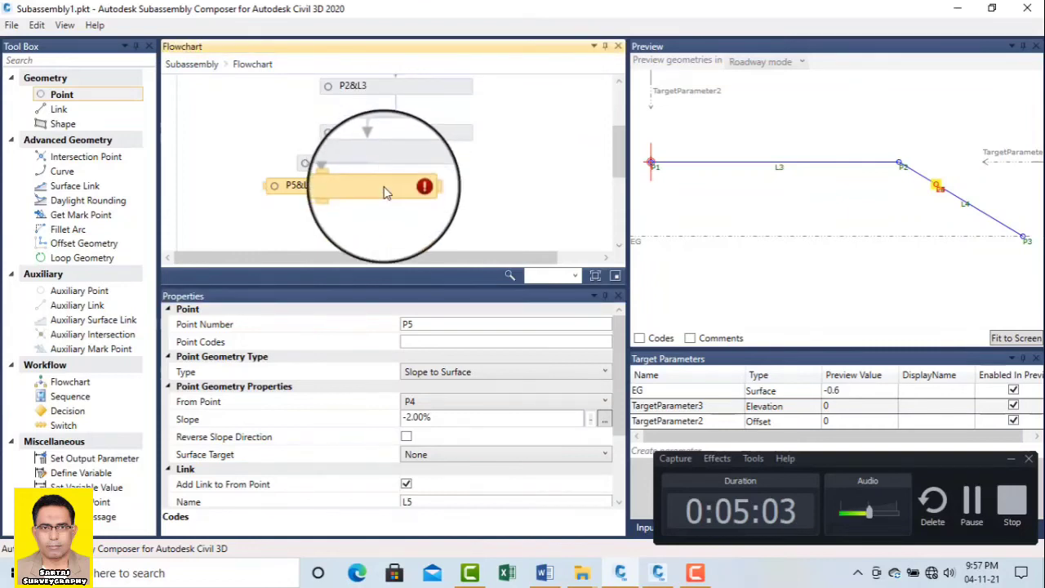
key("Delete")
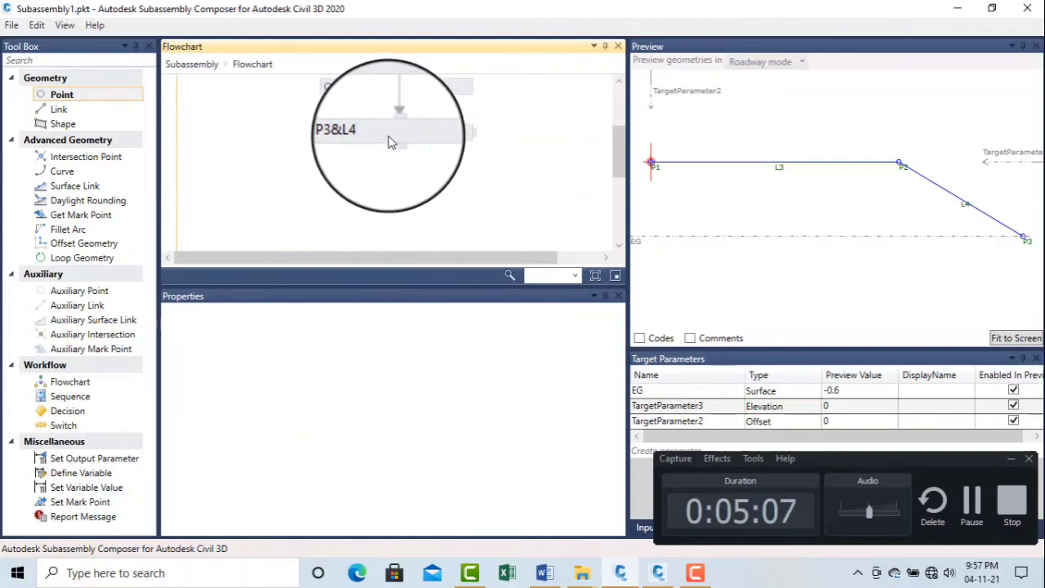
Try changing the geometry type of the existing point P3 to Slope to Surface.
left_click(390, 140)
left_click(453, 370)
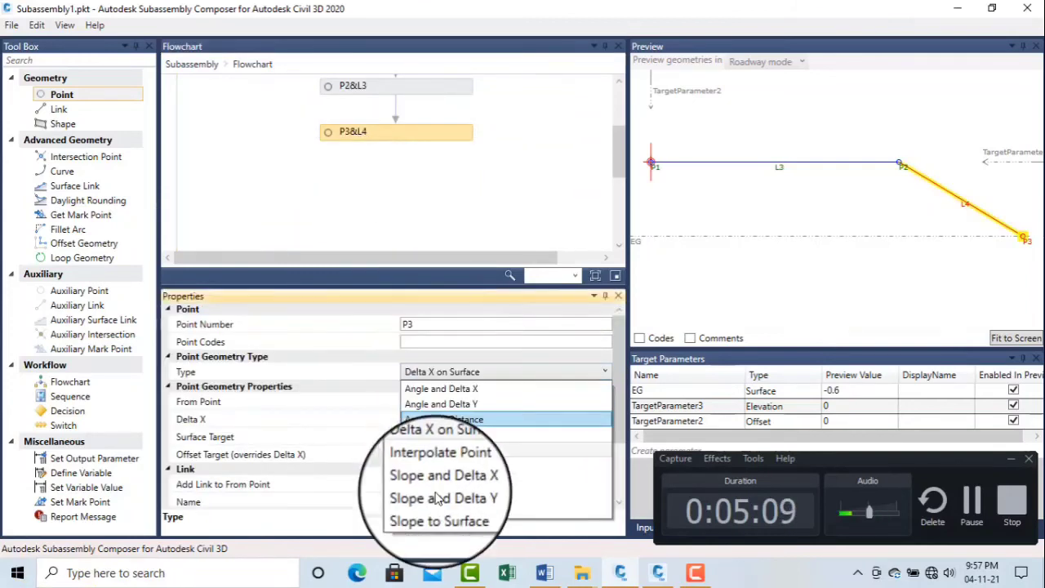
left_click(437, 519)
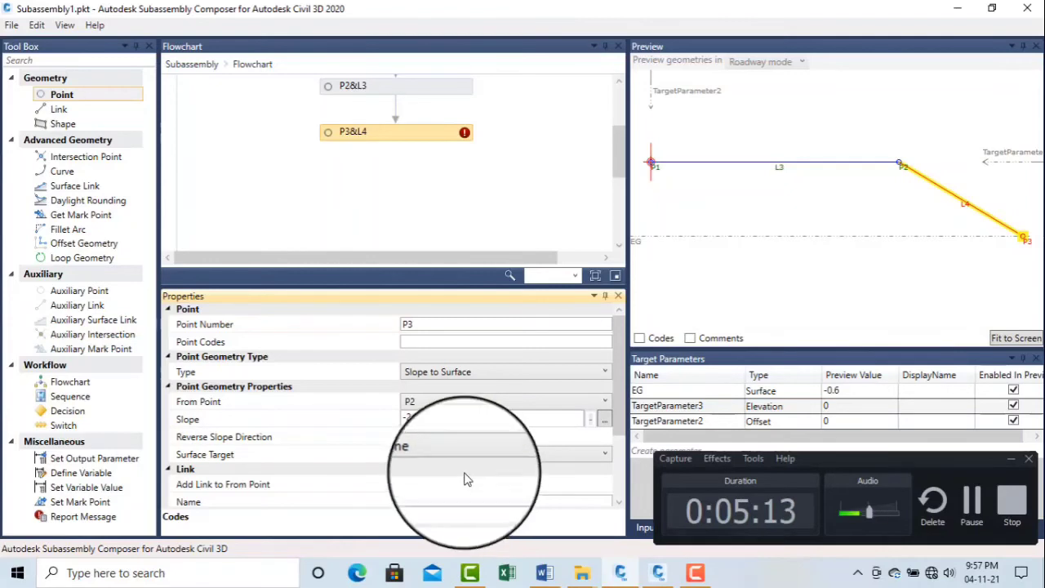
left_click(441, 418)
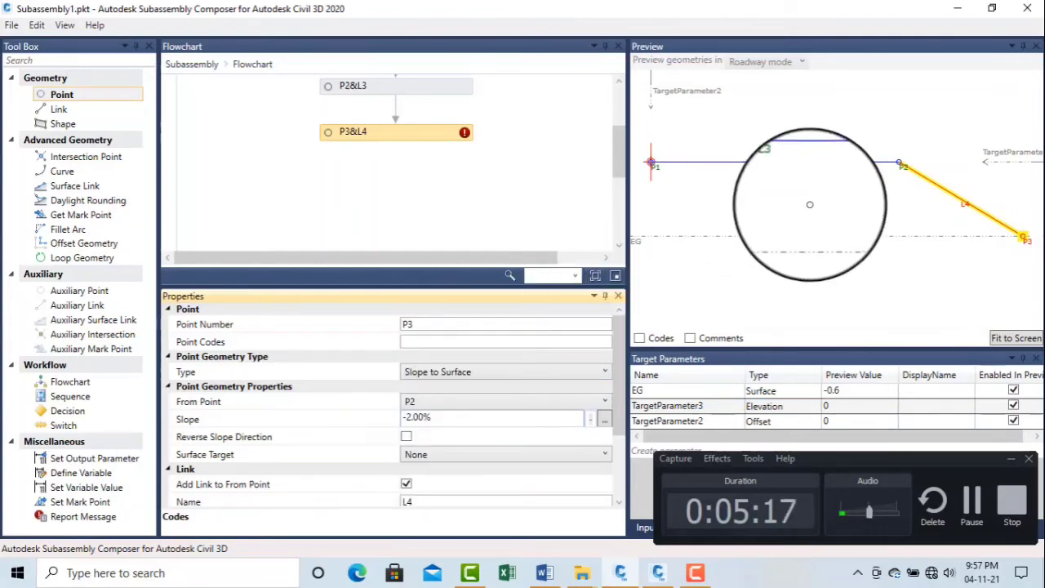
left_click(752, 208)
Replace P3&L4 with a new point and link below P2&L3, using the Slope to Surface geometry type.
left_click(433, 138)
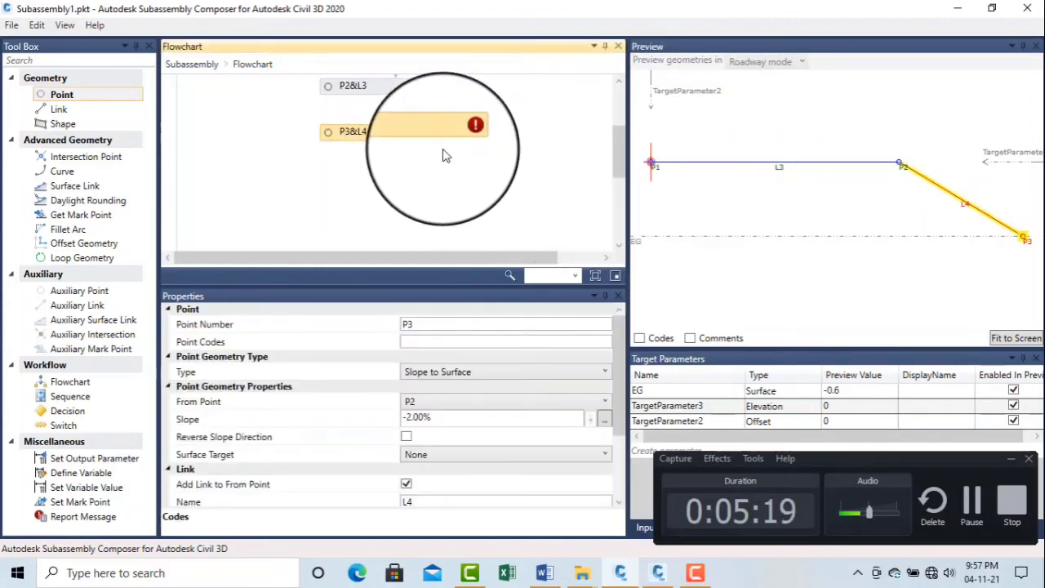
key("Delete")
left_click_drag(96, 95, 431, 160)
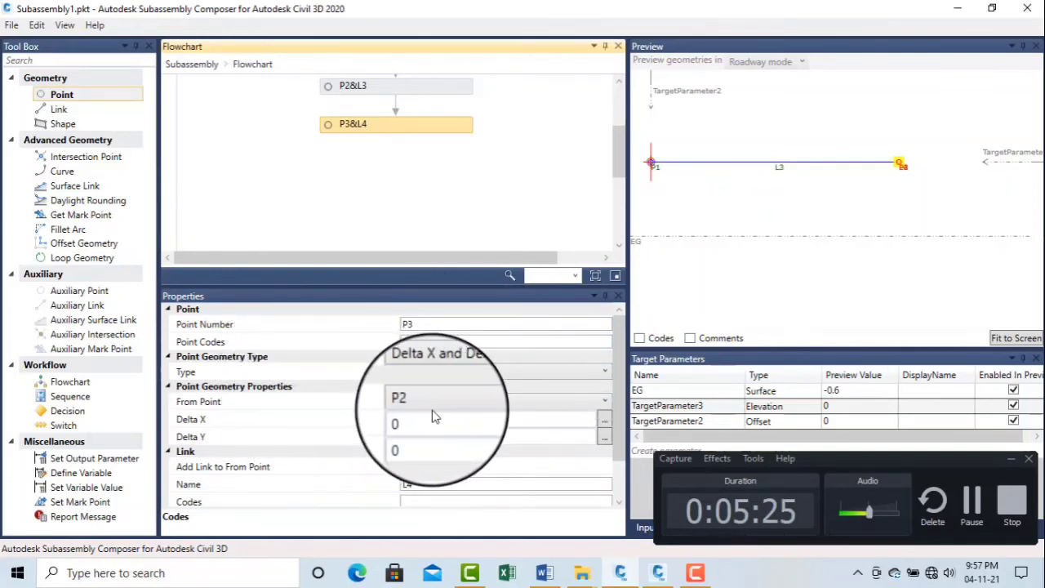
left_click(445, 372)
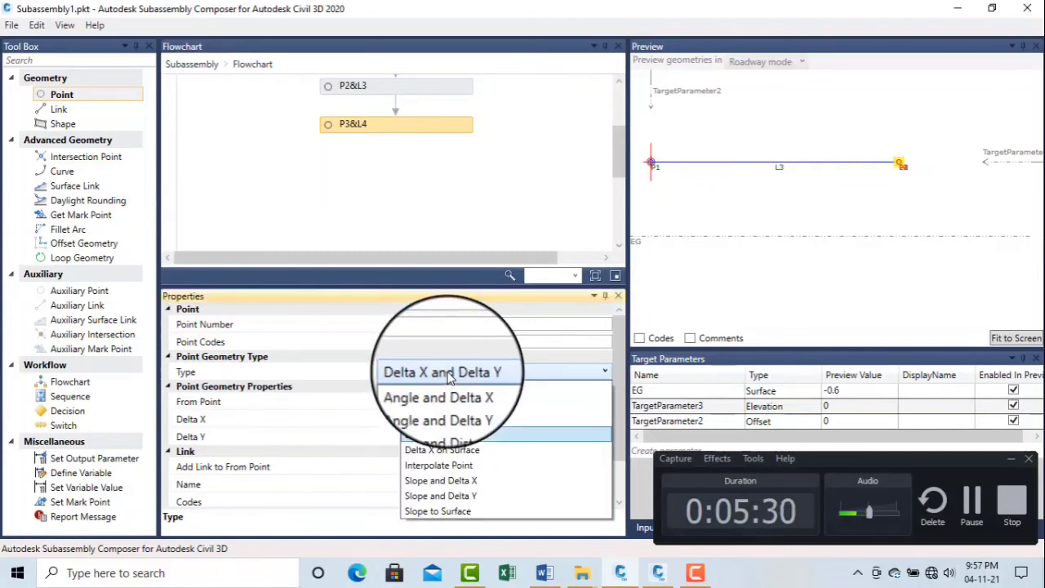
left_click(478, 511)
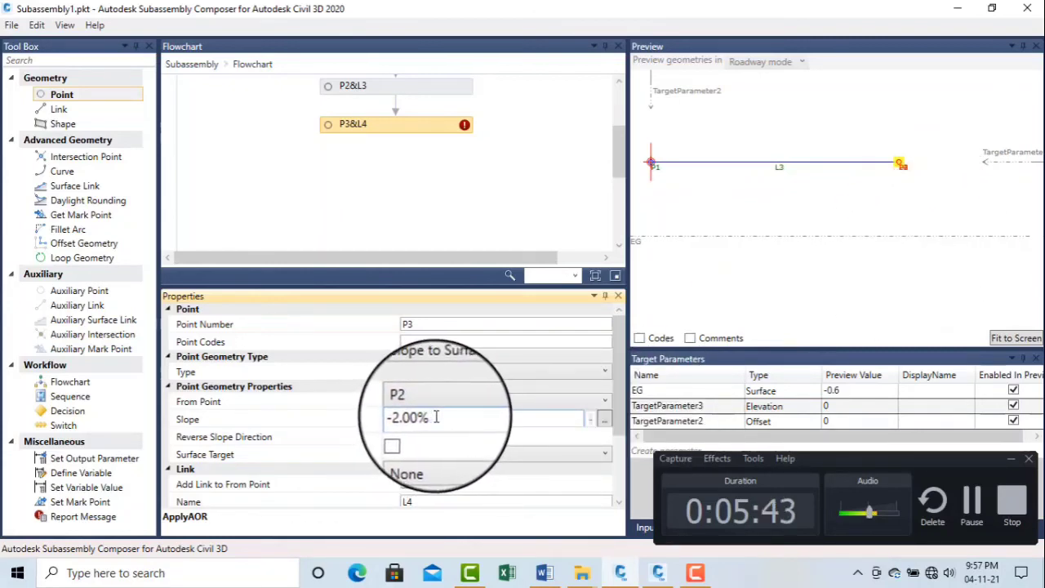
Set point P3's slope to -200%.
left_click_drag(441, 417, 410, 416)
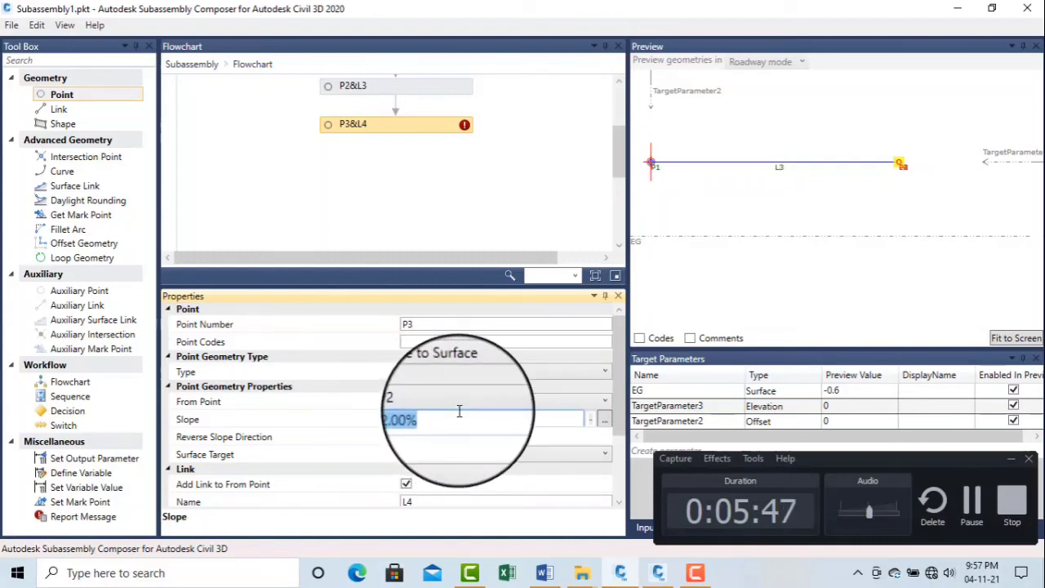
left_click(763, 245)
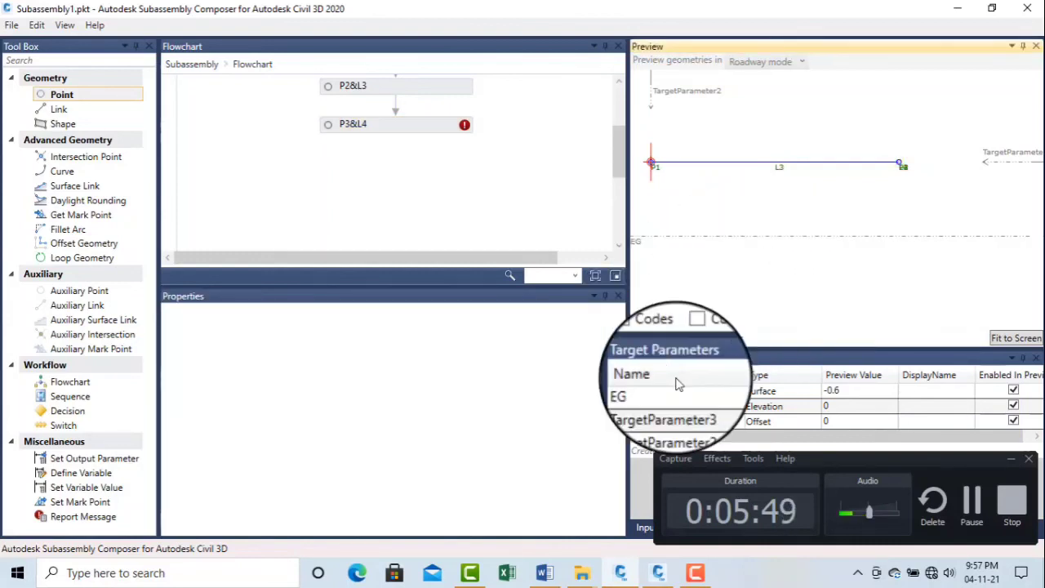
left_click(378, 127)
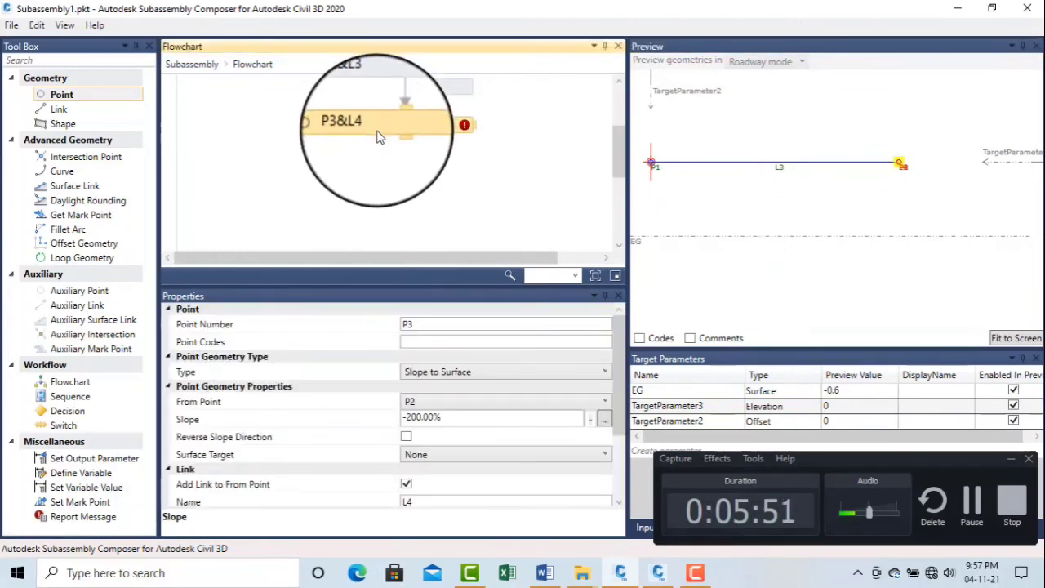
Set point P3's slope to the ratio -2:1.
left_click(417, 418)
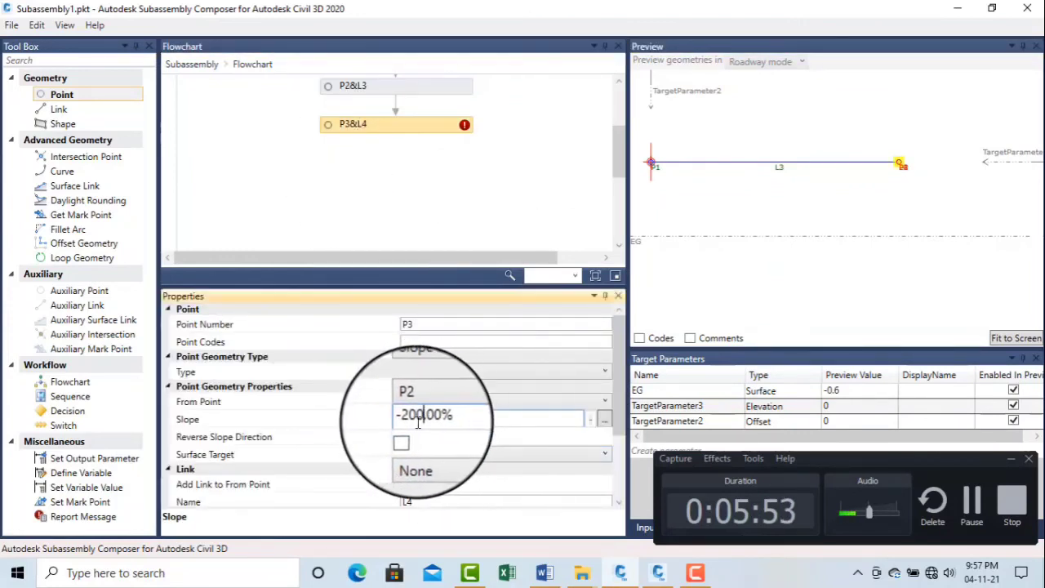
left_click_drag(408, 417, 451, 417)
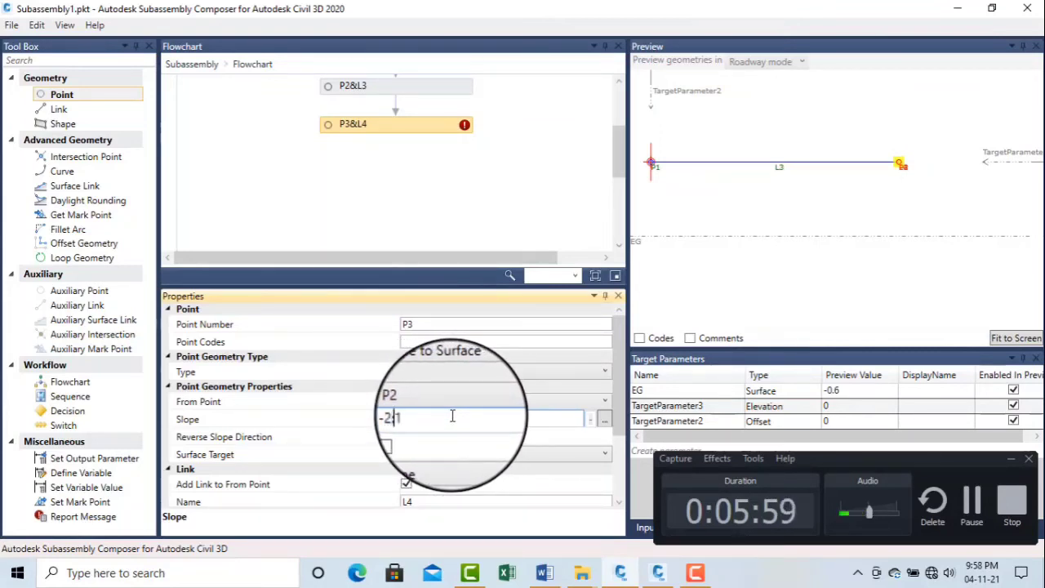
type("2:1")
left_click(759, 245)
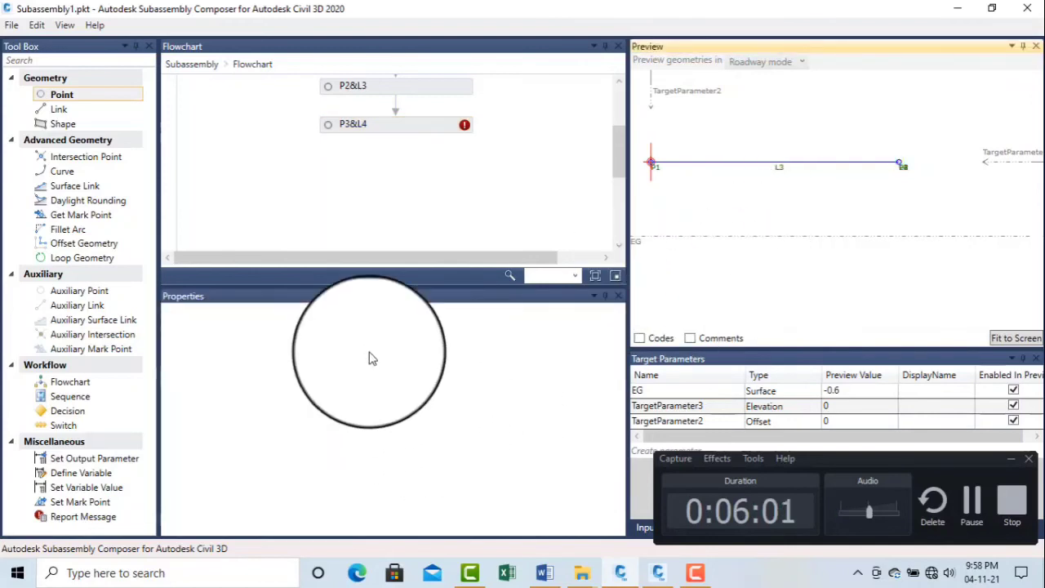
left_click(374, 125)
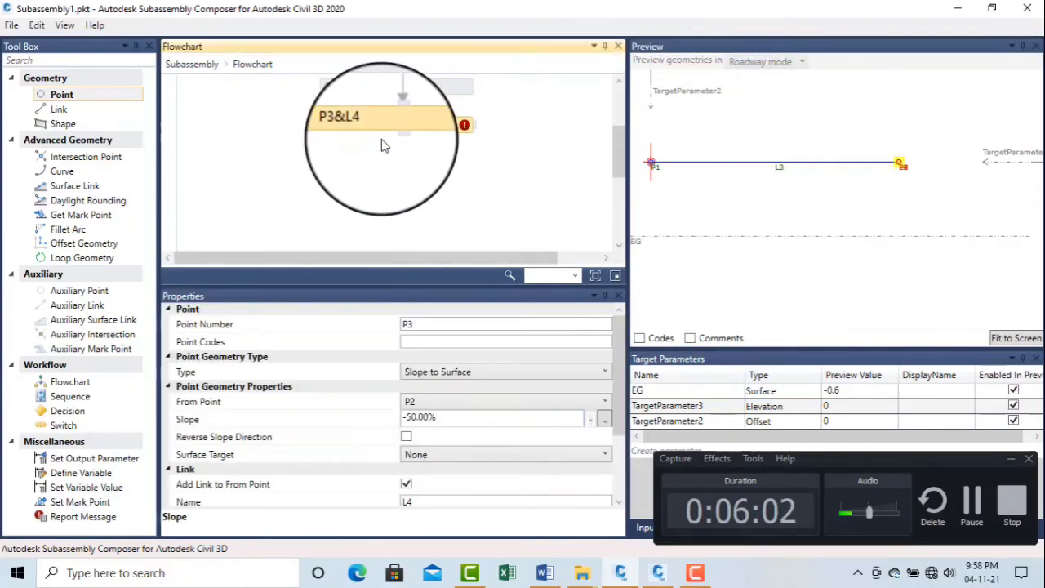
Assign EG as point P3's surface target and fit the preview to the screen.
left_click(432, 457)
left_click(434, 487)
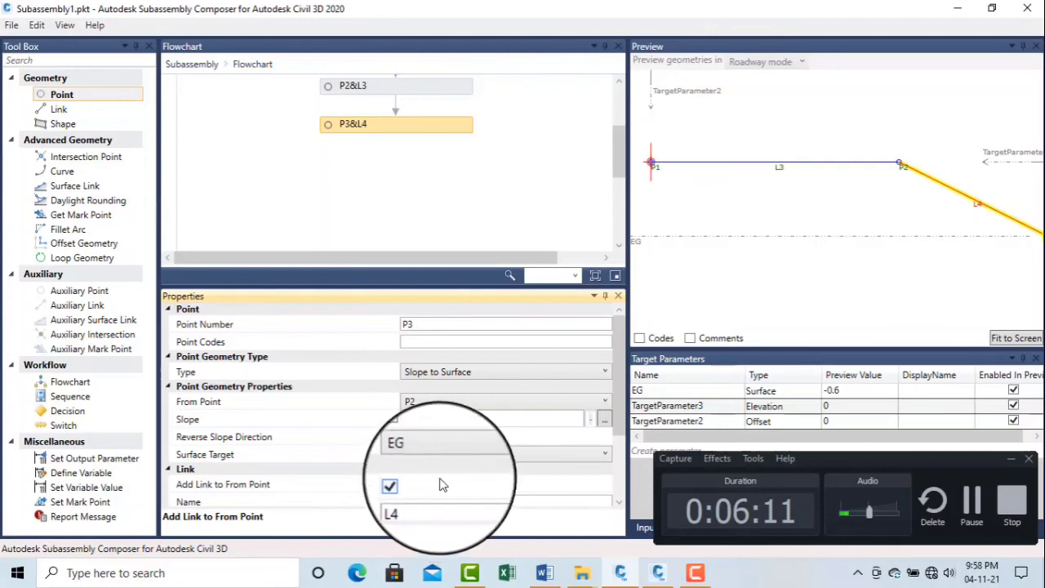
left_click(1015, 338)
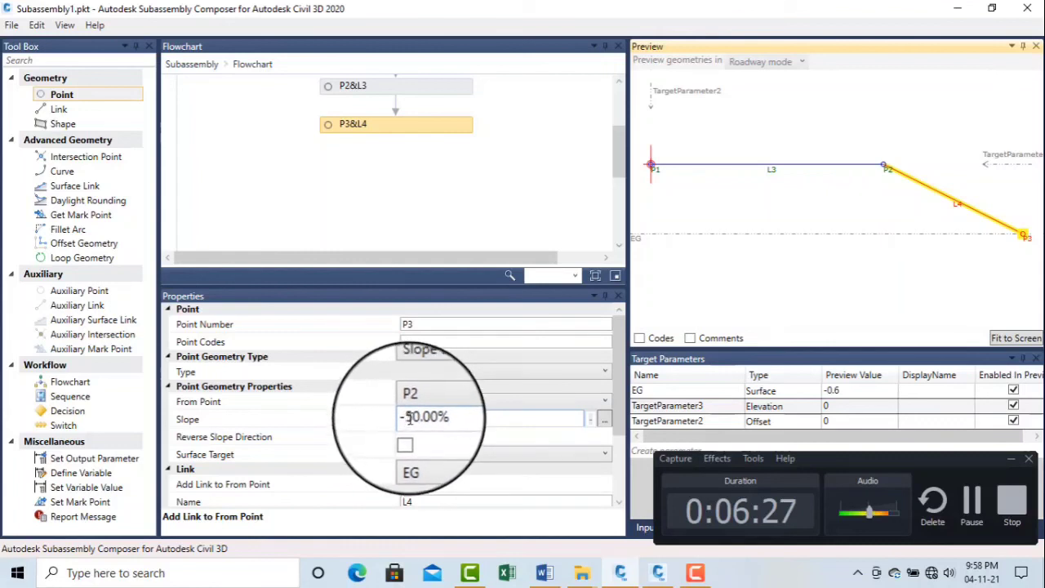
Set point P3's slope to the ratio -1:1.
left_click(407, 417)
left_click_drag(407, 417, 476, 417)
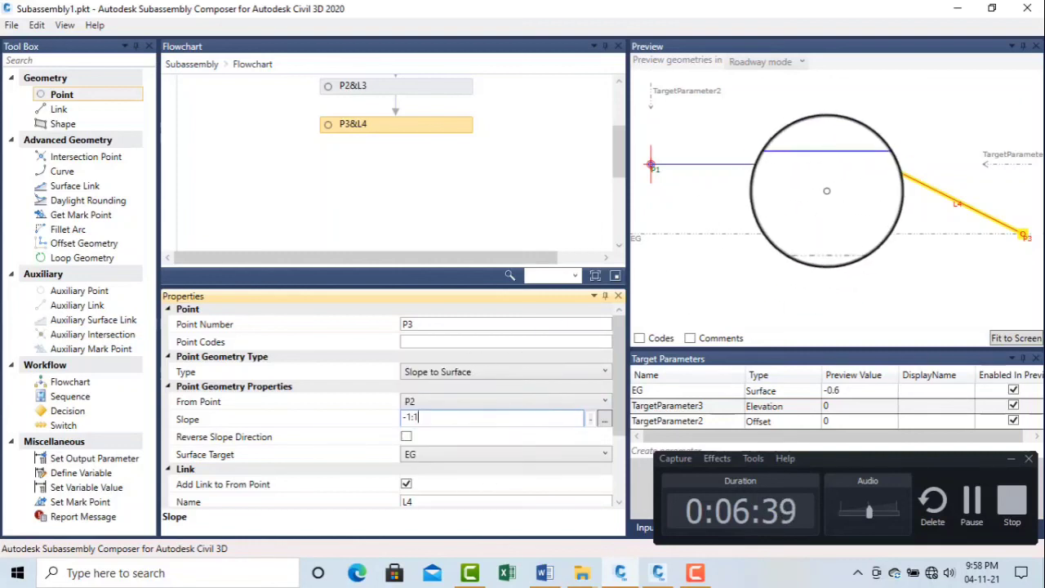
left_click(812, 191)
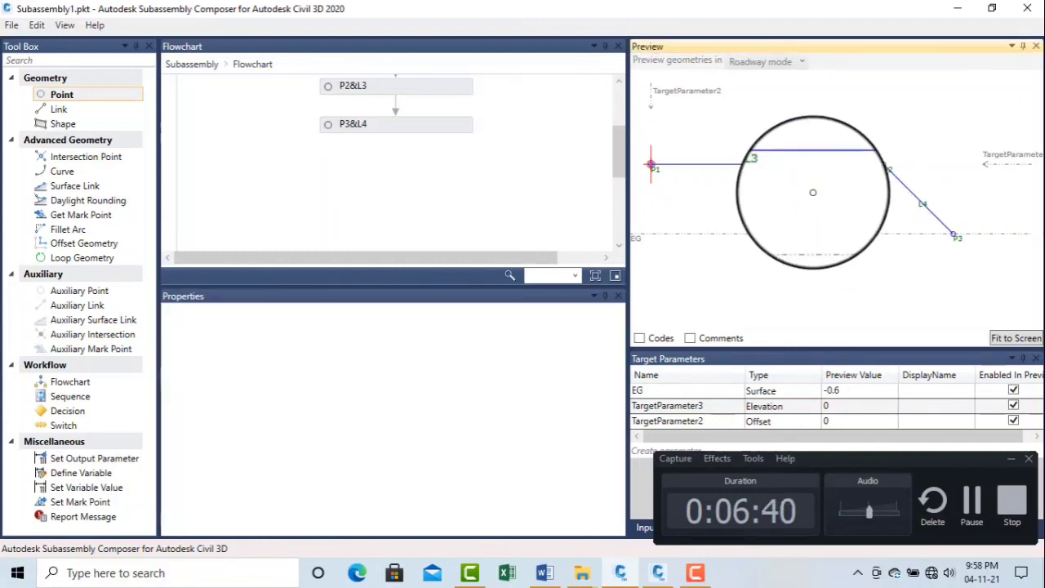
left_click(462, 126)
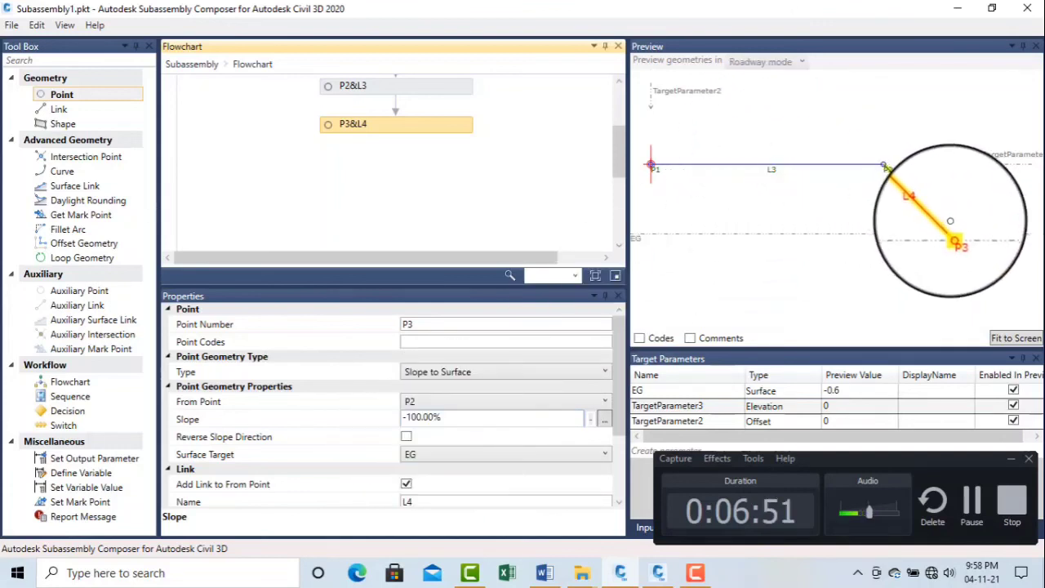
left_click(1012, 506)
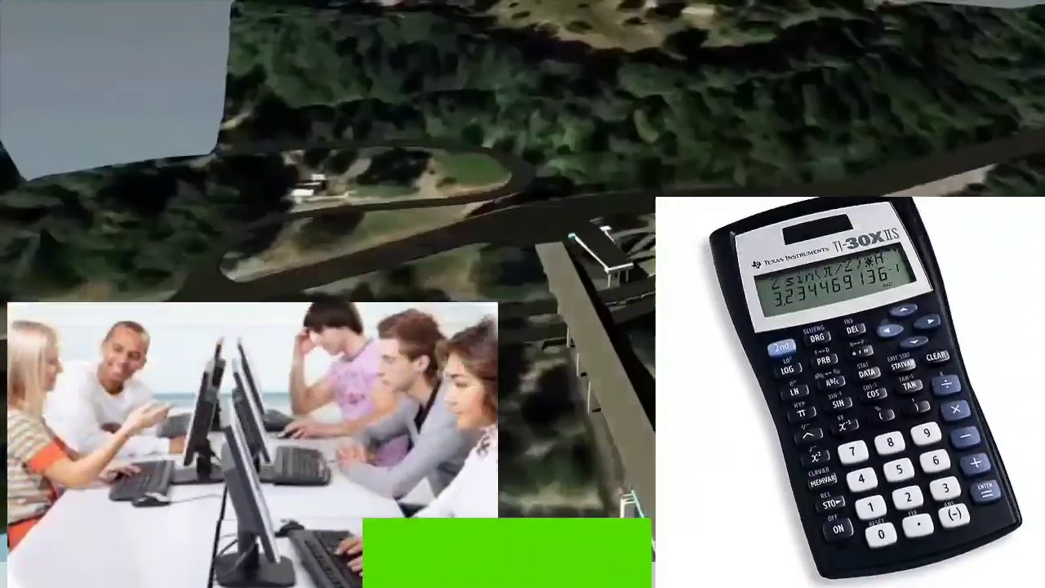